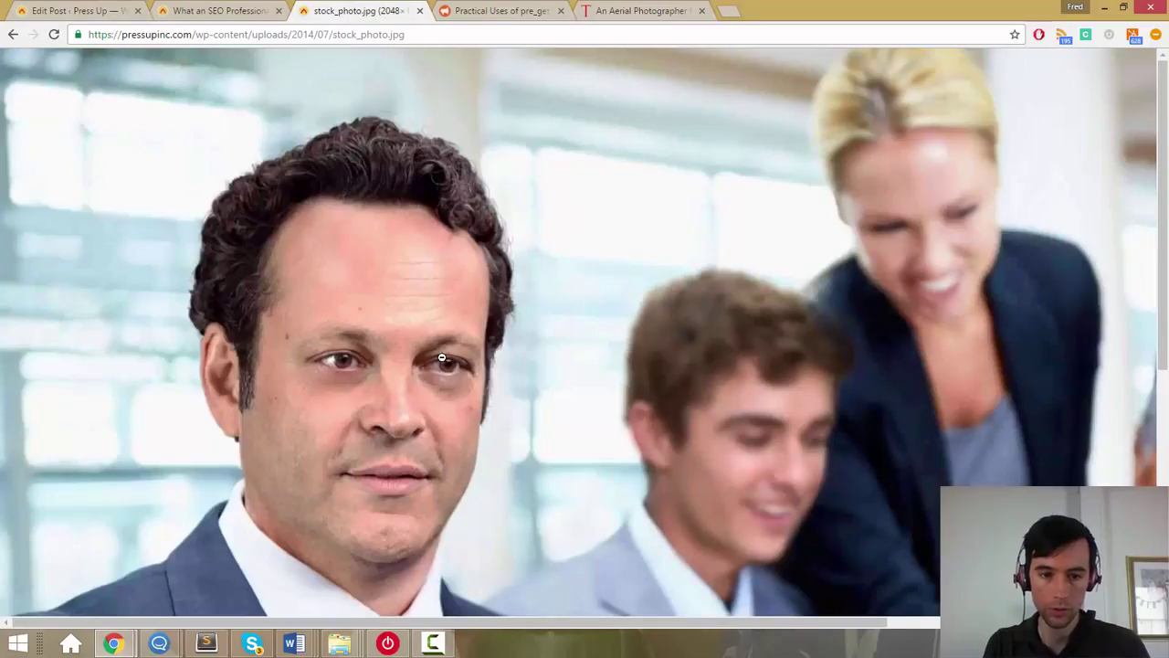
Step: Open the featured image of the post "What an SEO Professional Can Do For Your Website" in its own tab and view it
{"action": "left_click", "coordinate": [690, 247]}
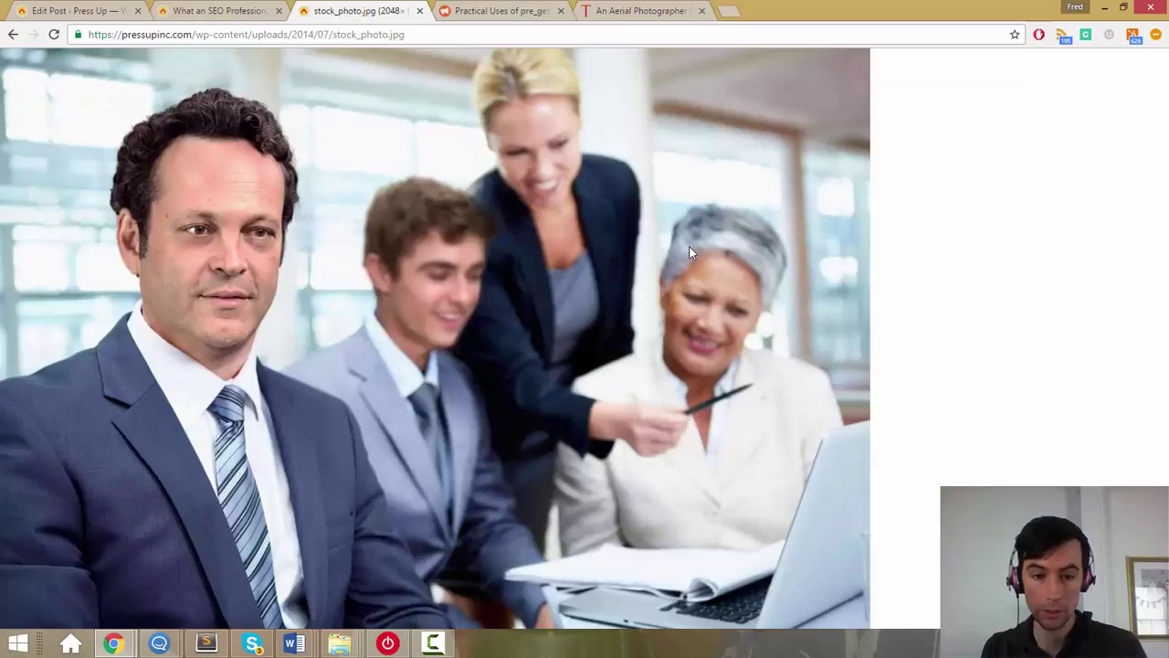
{"action": "left_click", "coordinate": [242, 10]}
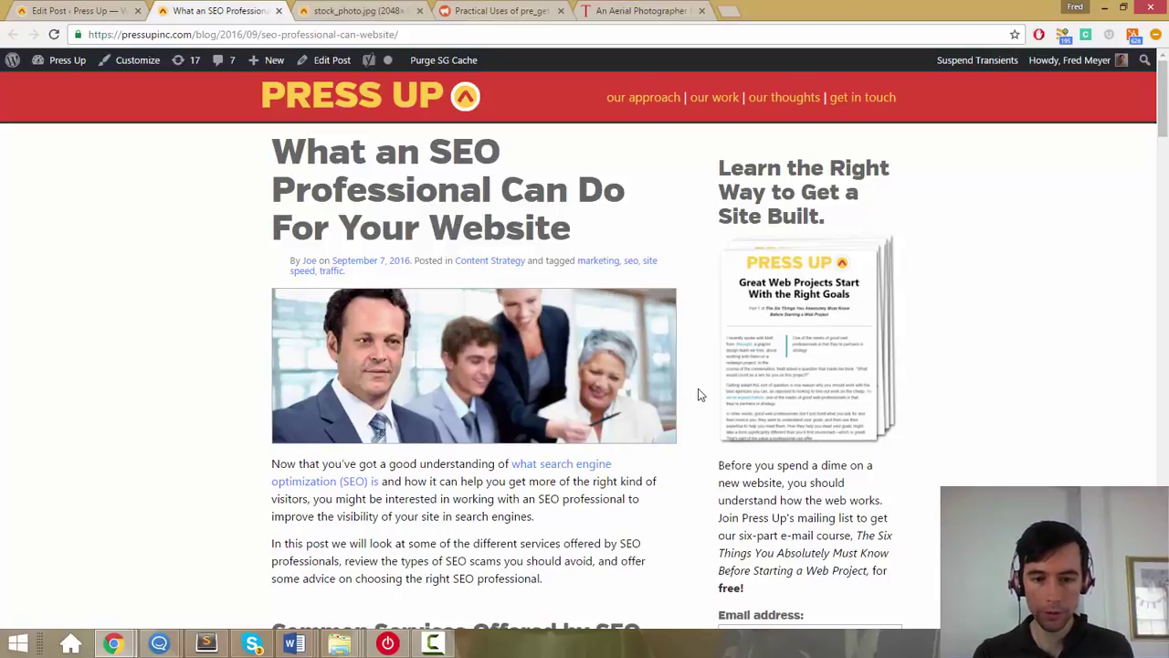
{"action": "right_click", "coordinate": [450, 354]}
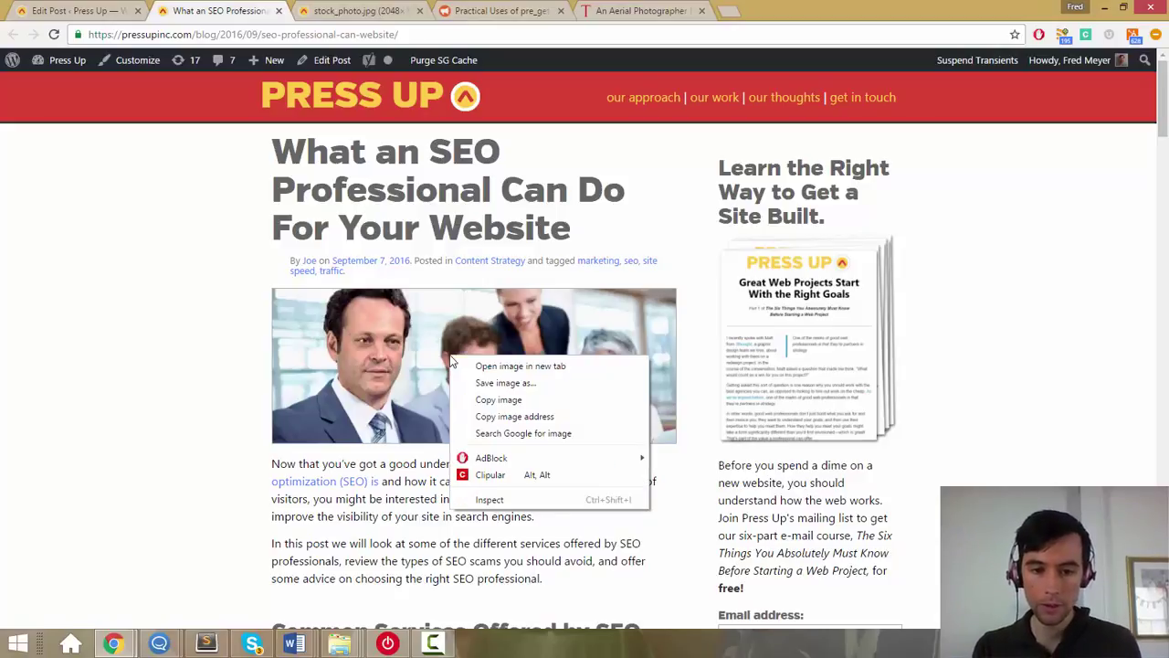
{"action": "left_click", "coordinate": [469, 367]}
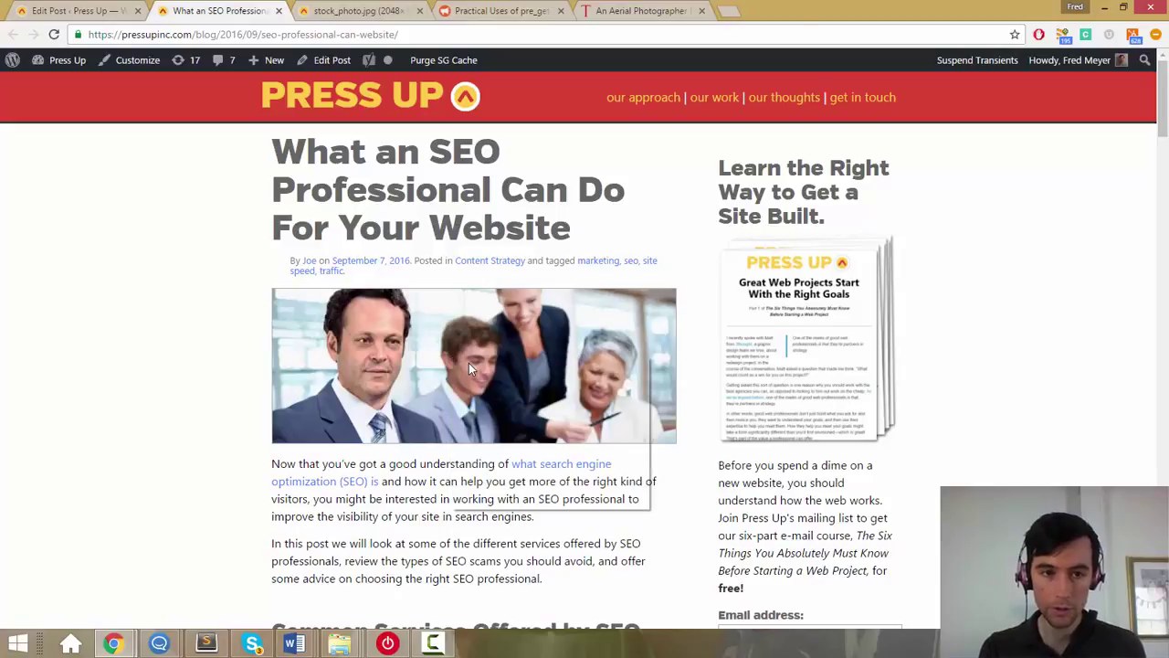
{"action": "left_click", "coordinate": [370, 10]}
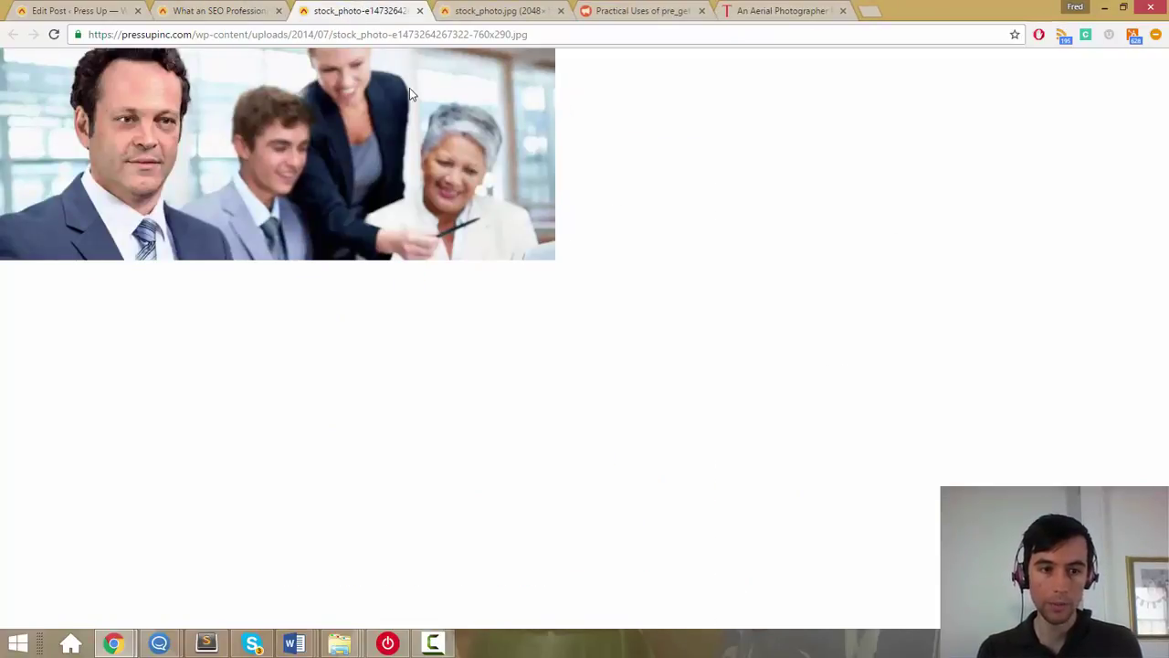
Step: Examine the image's web address, highlighting the -760x290 size suffix before the .jpg extension
{"action": "left_click", "coordinate": [543, 30]}
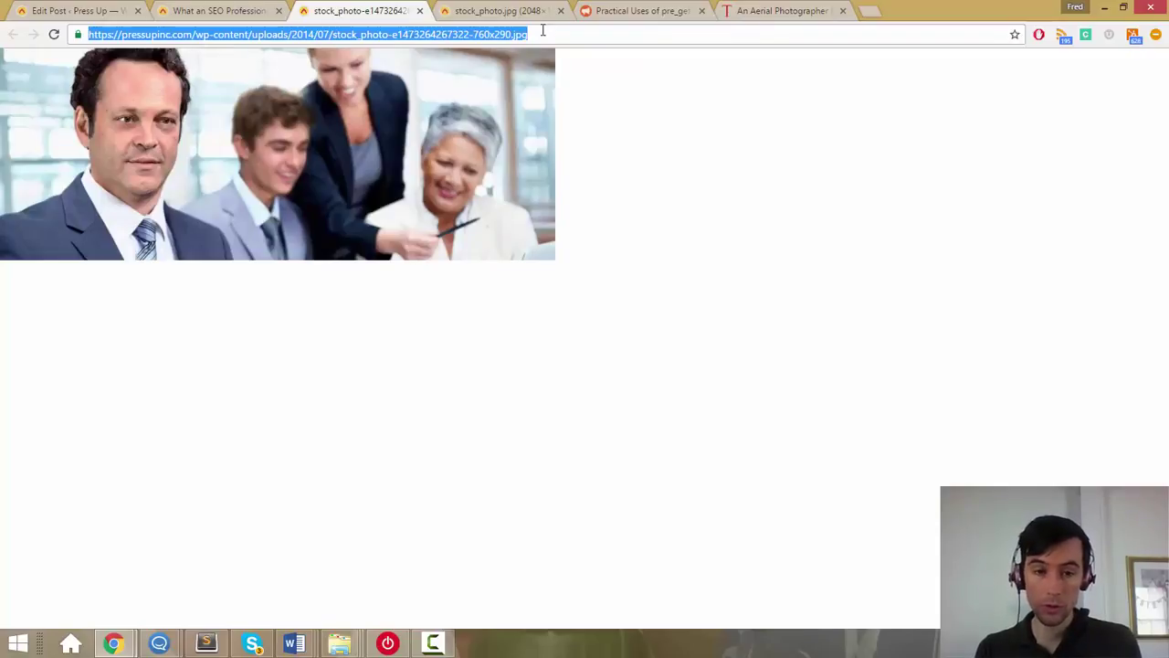
{"action": "left_click", "coordinate": [634, 201]}
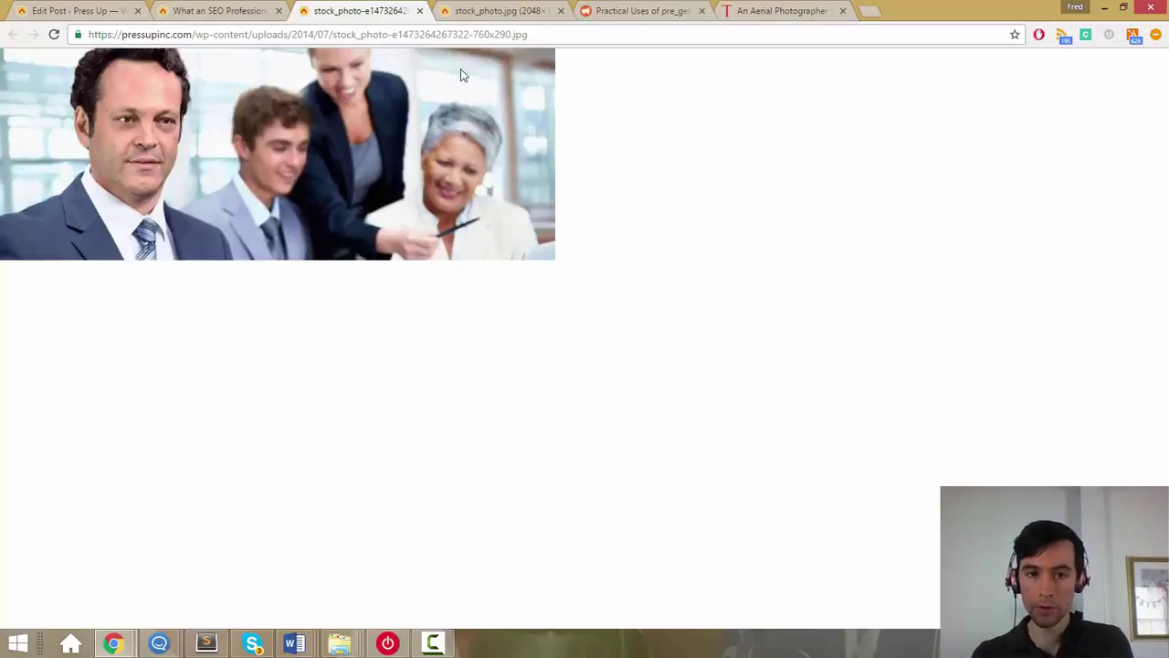
{"action": "left_click_drag", "start_coordinate": [469, 34], "coordinate": [513, 35]}
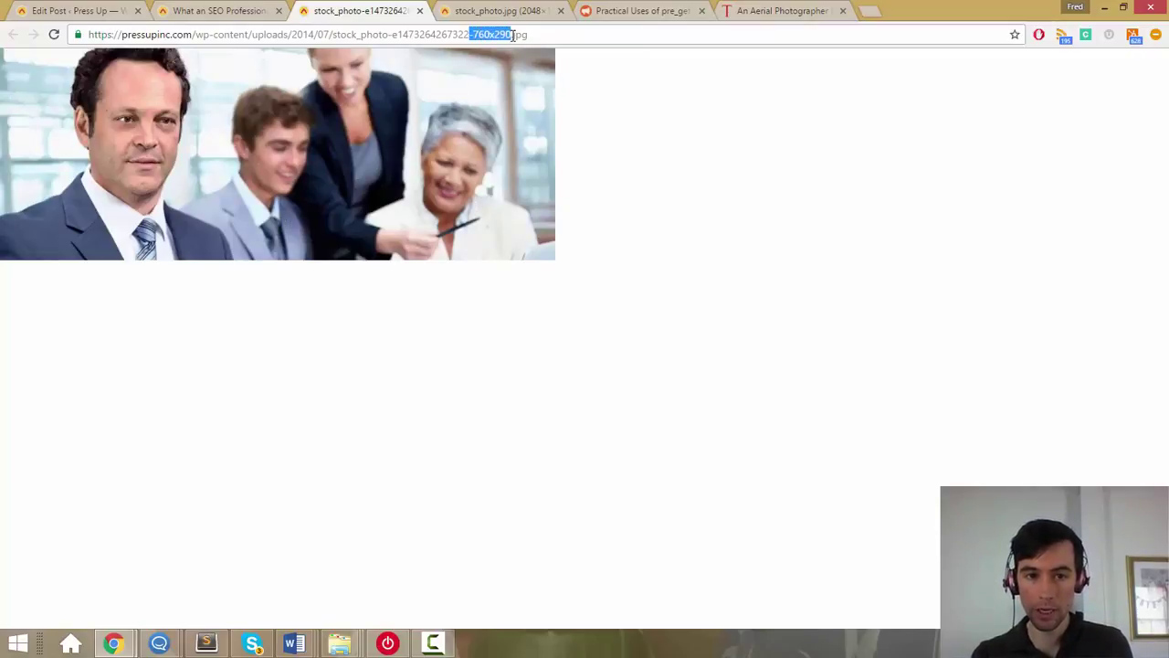
{"action": "left_click", "coordinate": [603, 101]}
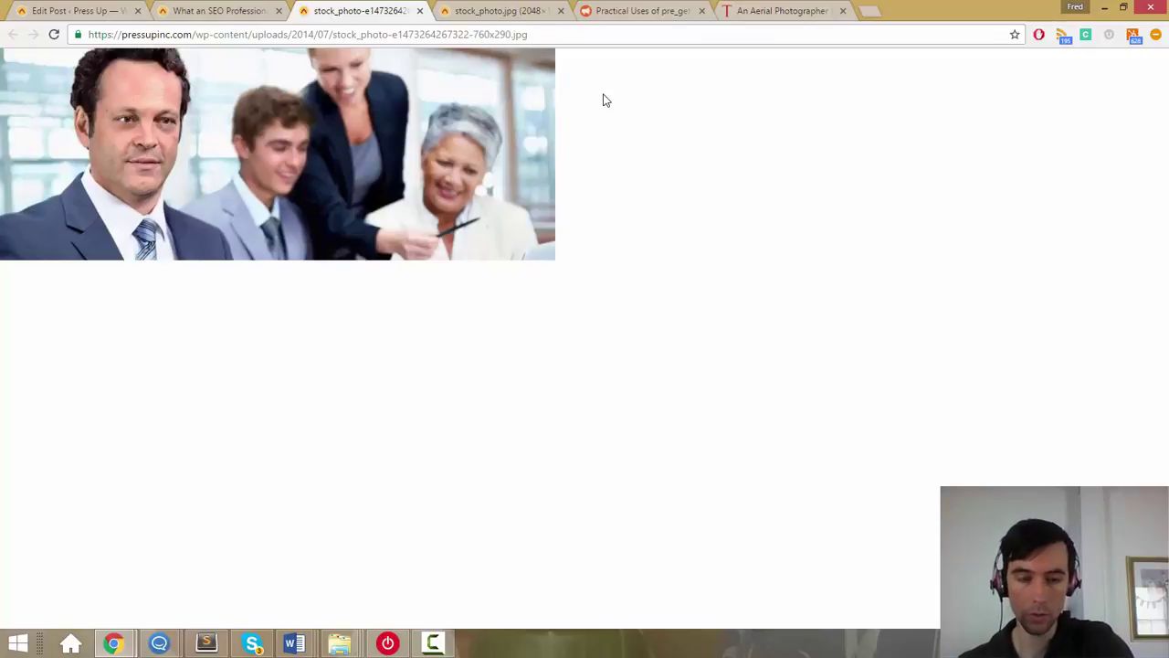
{"action": "key", "text": "shift+Right"}
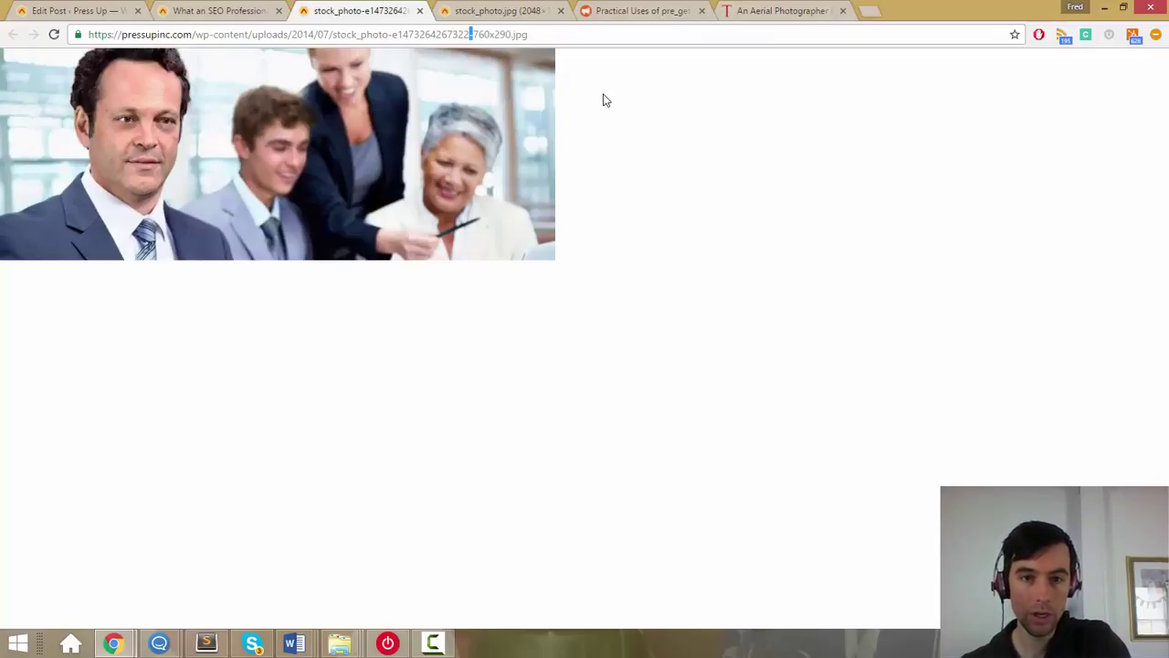
{"action": "key", "text": "shift+Right"}
{"action": "key", "text": "shift+Right"}
{"action": "key", "text": "shift+Right"}
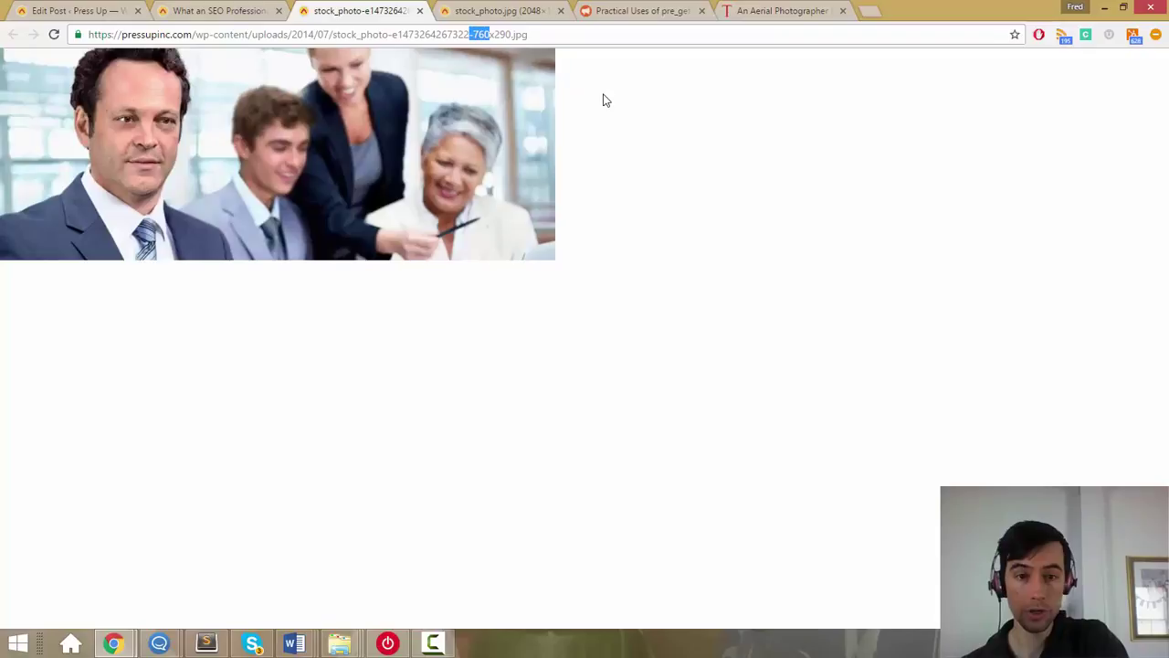
{"action": "key", "text": "shift+Right"}
{"action": "key", "text": "shift+Right"}
{"action": "key", "text": "shift+Right"}
{"action": "key", "text": "shift+Right"}
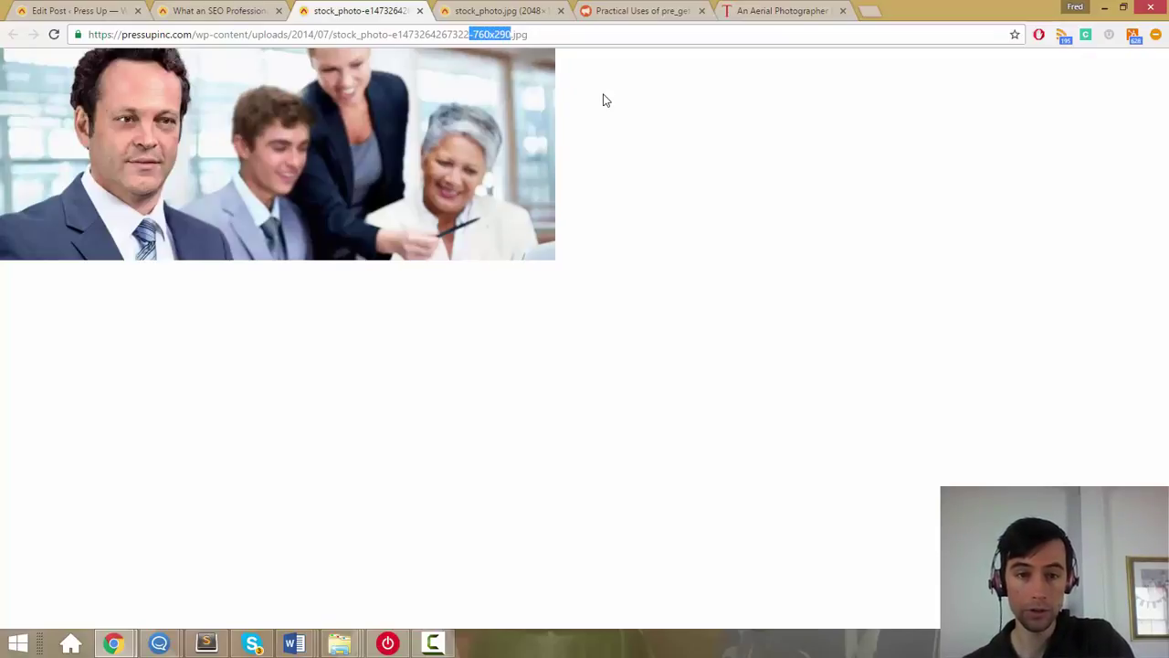
{"action": "key", "text": "Right"}
{"action": "key", "text": "Right"}
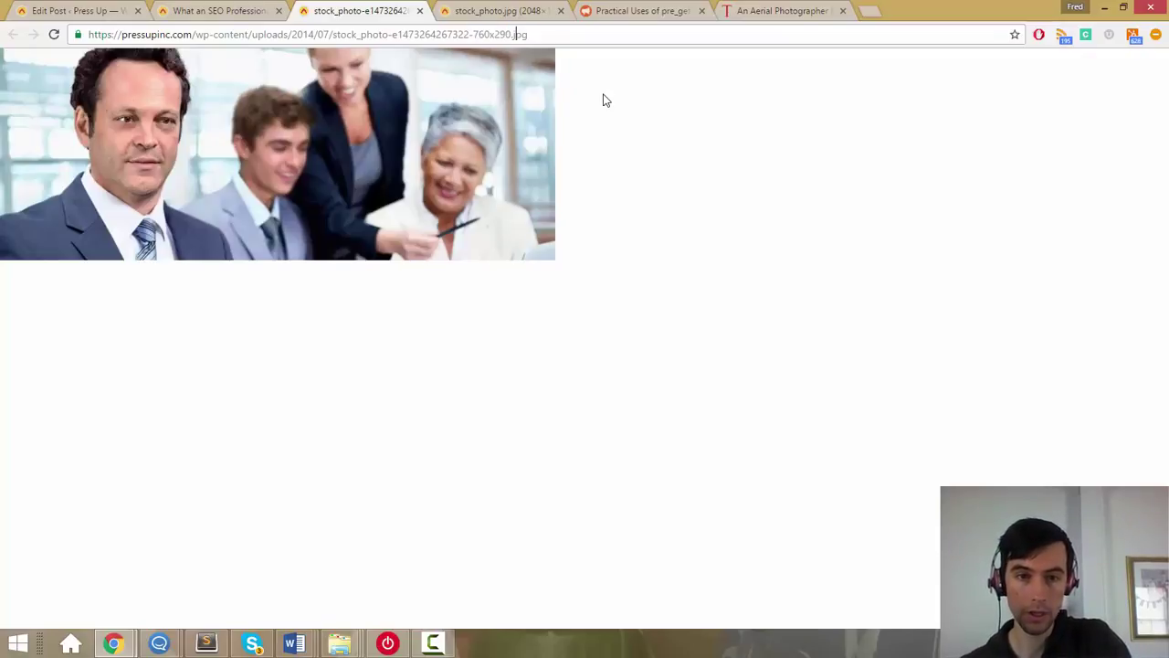
Step: Remove the -760x290 size suffix from the image address and load the resulting address
{"action": "key", "text": "shift+Left"}
{"action": "key", "text": "shift+Left"}
{"action": "key", "text": "shift+Left"}
{"action": "key", "text": "shift+Left"}
{"action": "key", "text": "shift+Left"}
{"action": "key", "text": "shift+Left"}
{"action": "key", "text": "shift+Left"}
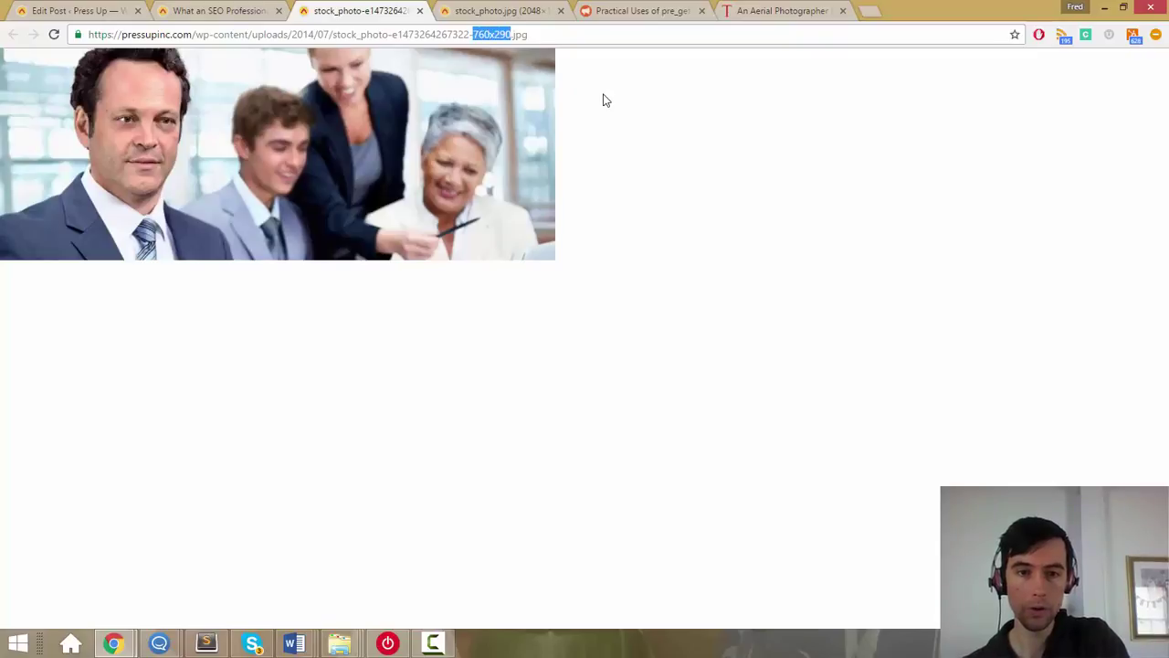
{"action": "key", "text": "shift+Left"}
{"action": "key", "text": "BackSpace"}
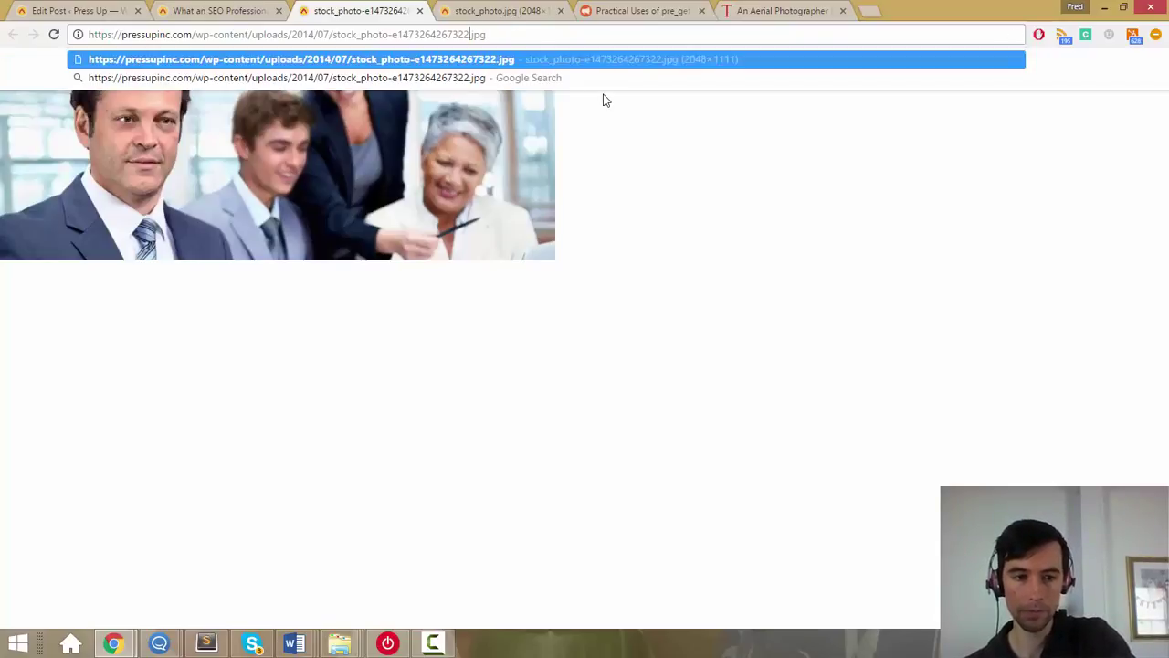
{"action": "key", "text": "Return"}
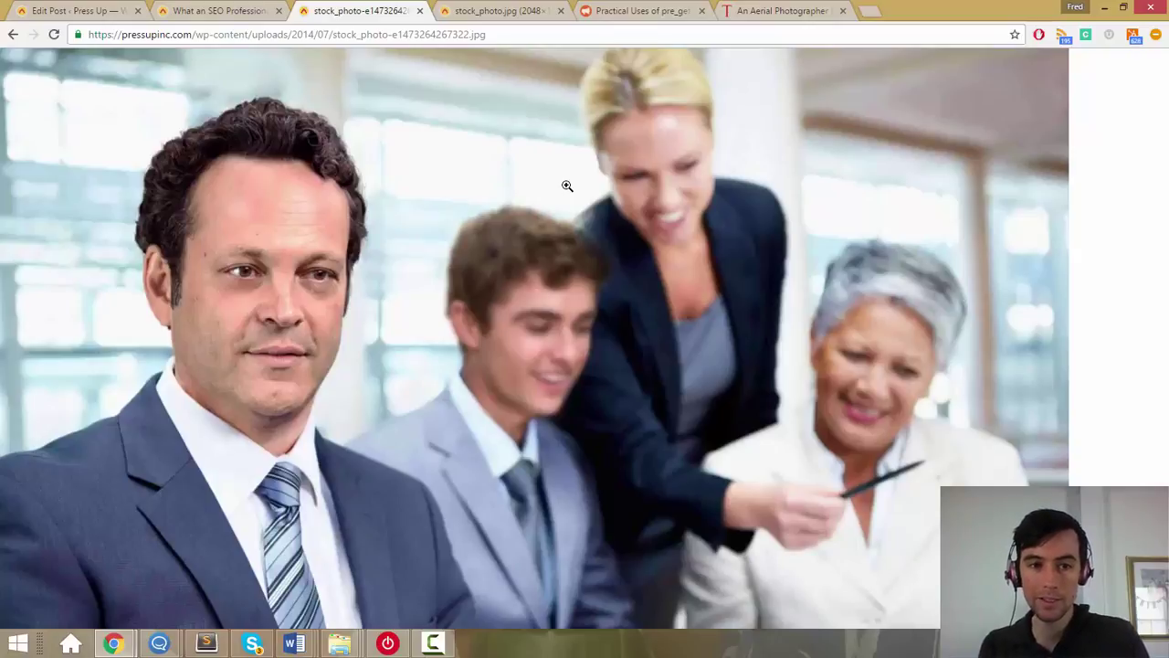
Step: Look over the SEO post's edit page and return to the opened image
{"action": "left_click", "coordinate": [91, 11]}
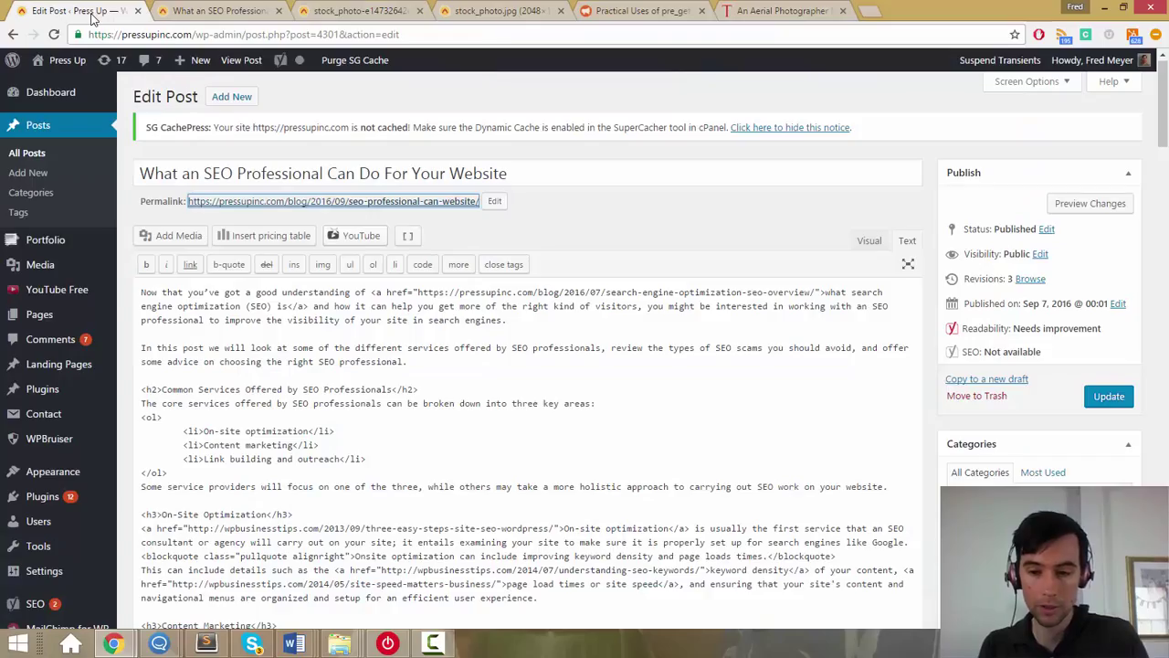
{"action": "scroll", "coordinate": [932, 403], "scroll_direction": "down", "scroll_amount": 10}
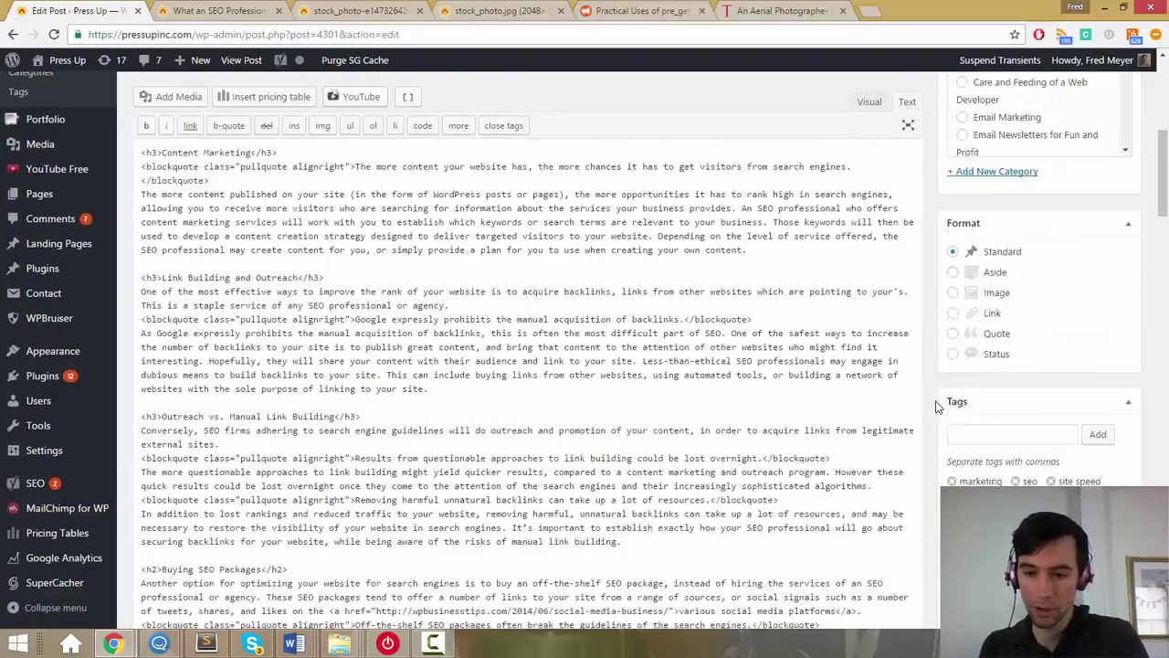
{"action": "left_click", "coordinate": [393, 11]}
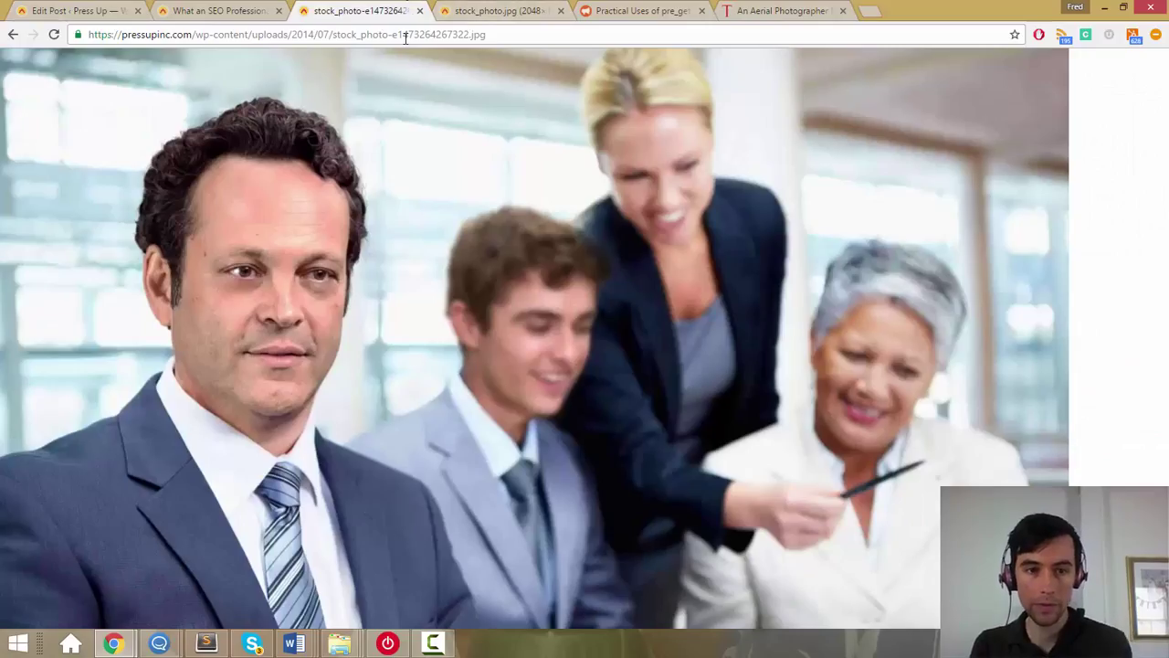
{"action": "left_click_drag", "start_coordinate": [392, 35], "coordinate": [467, 34]}
{"action": "key", "text": "Left"}
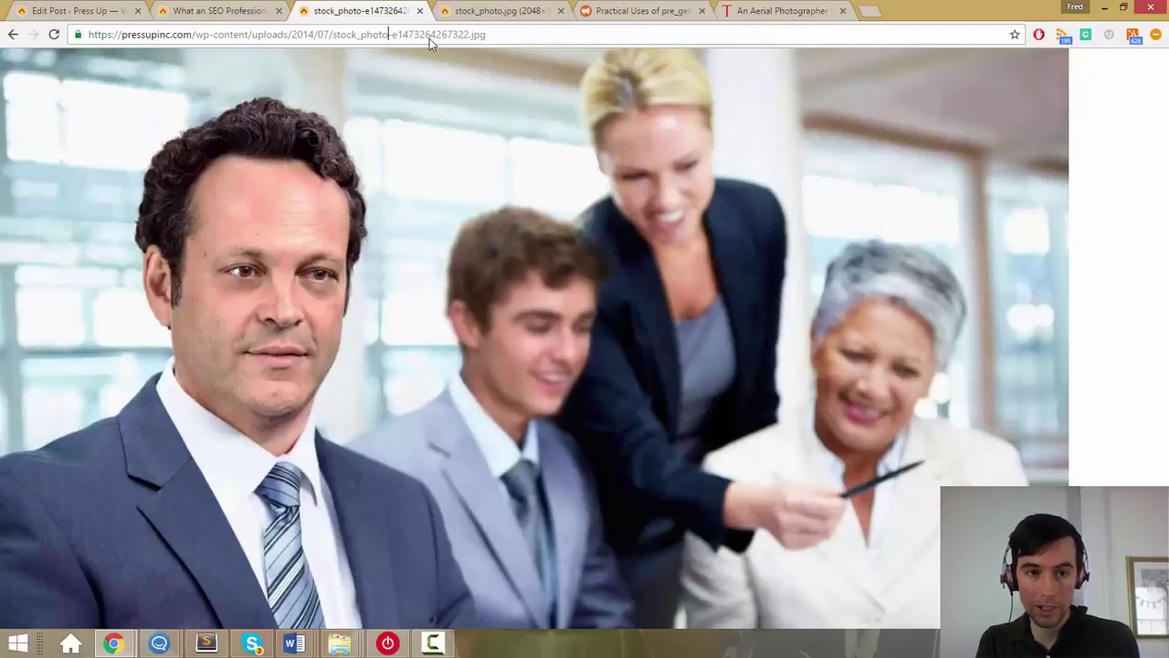
{"action": "key", "text": "shift+Right"}
{"action": "key", "text": "shift+Right"}
{"action": "key", "text": "shift+Right"}
{"action": "key", "text": "shift+Right"}
{"action": "key", "text": "shift+Right"}
{"action": "key", "text": "shift+Right"}
{"action": "key", "text": "shift+Right"}
{"action": "key", "text": "shift+Right"}
{"action": "key", "text": "shift+Right"}
{"action": "key", "text": "shift+Right"}
{"action": "key", "text": "shift+Right"}
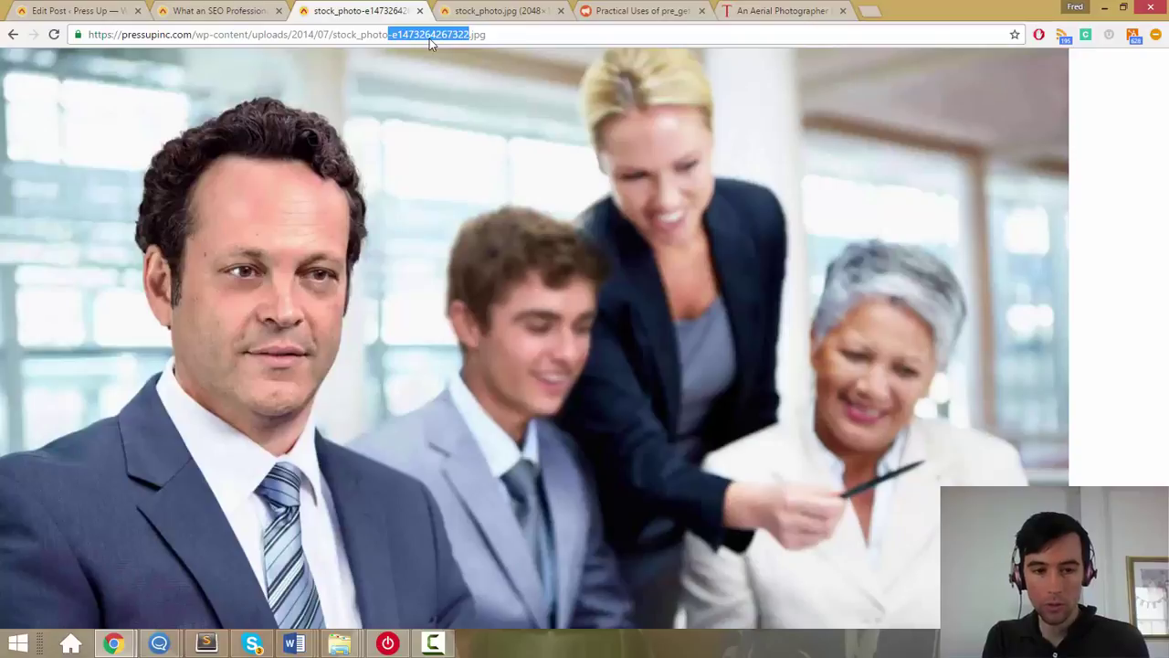
{"action": "key", "text": "BackSpace"}
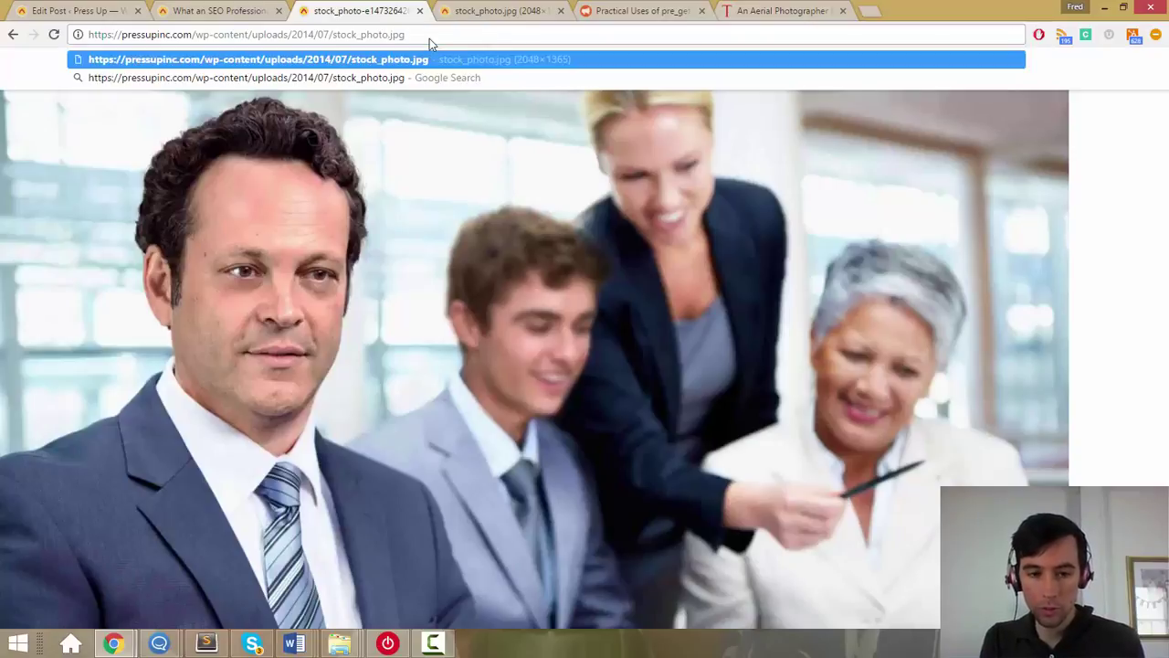
{"action": "key", "text": "Return"}
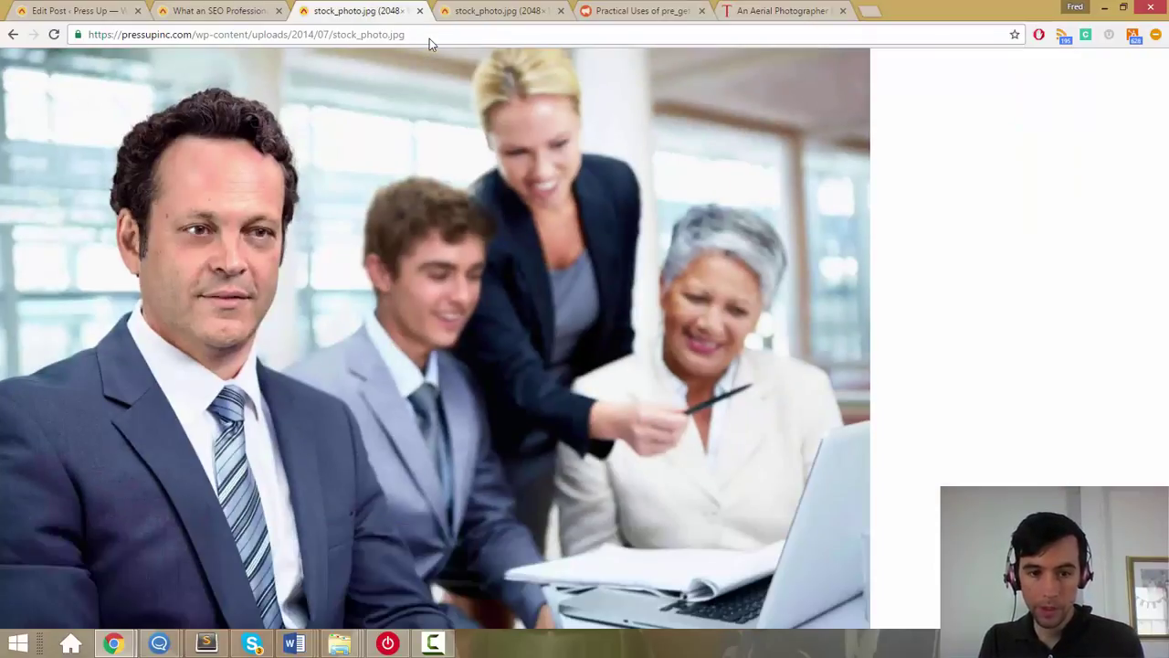
{"action": "left_click", "coordinate": [363, 288]}
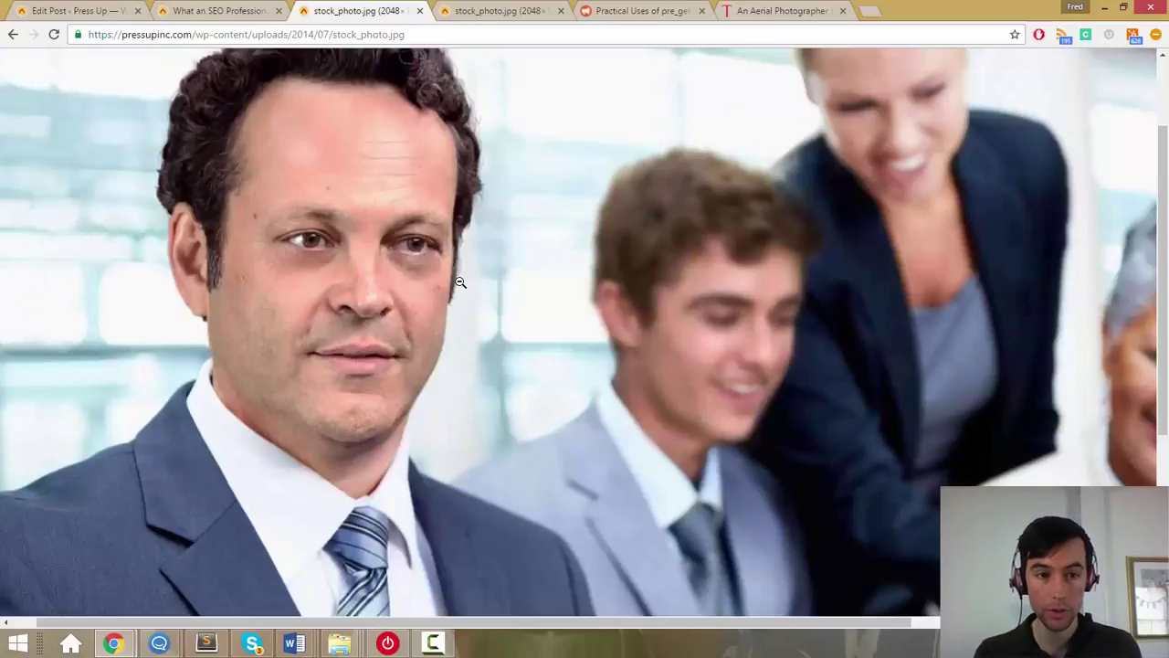
{"action": "left_click", "coordinate": [500, 324]}
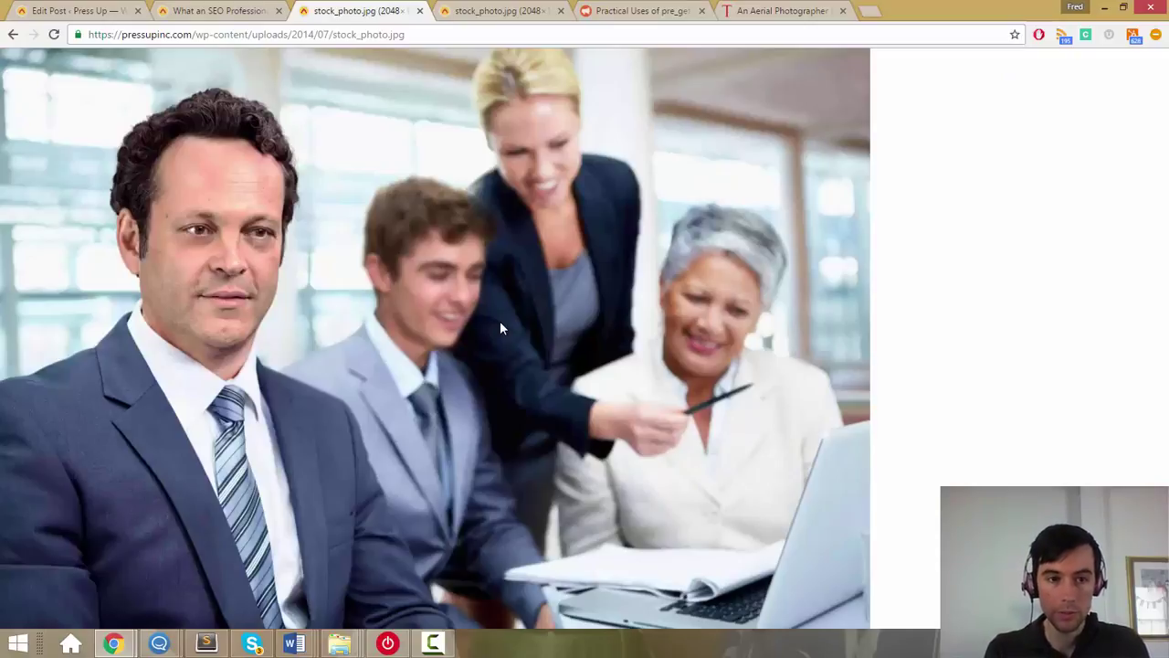
Step: Go back to the SEO post, open its featured image in another new tab and switch to it
{"action": "left_click", "coordinate": [219, 11]}
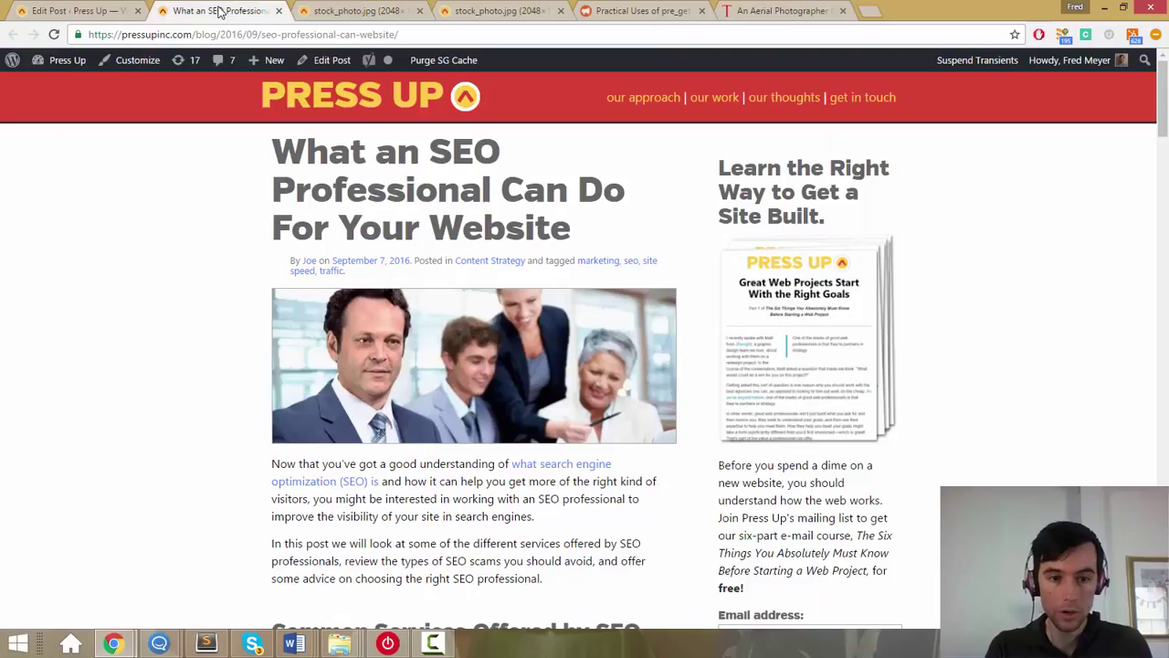
{"action": "right_click", "coordinate": [443, 367]}
{"action": "left_click", "coordinate": [457, 376]}
{"action": "left_click", "coordinate": [388, 7]}
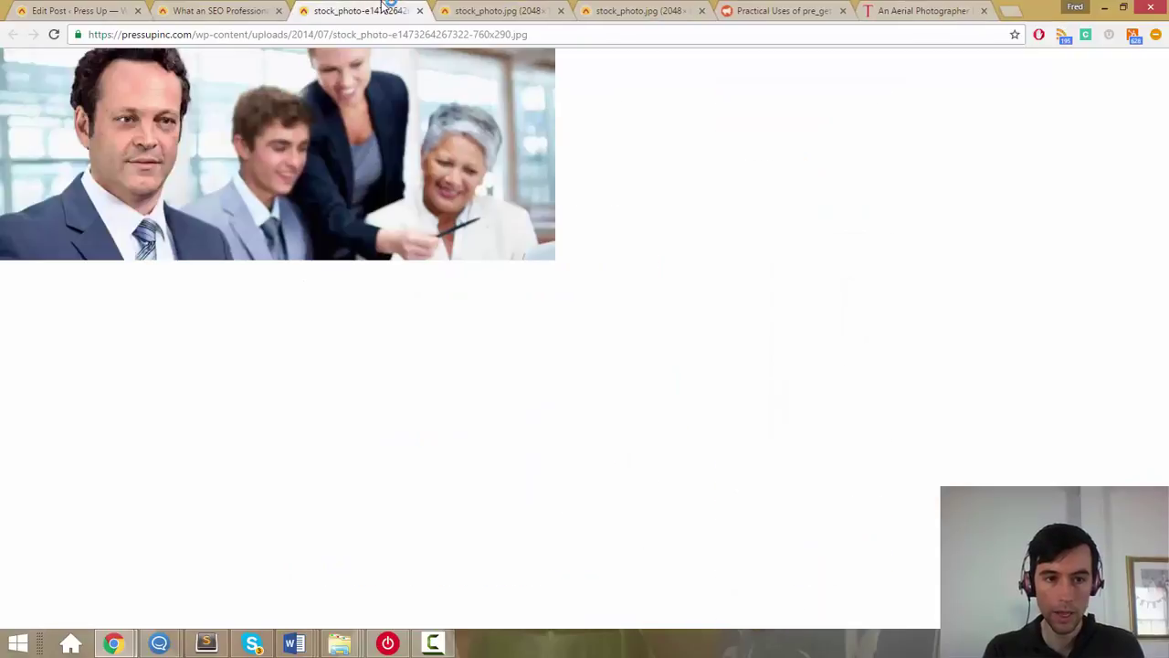
Step: Cut -760x290 from the newly opened image's address and load the version without the size suffix
{"action": "left_click", "coordinate": [470, 34]}
{"action": "left_click_drag", "start_coordinate": [480, 35], "coordinate": [514, 40]}
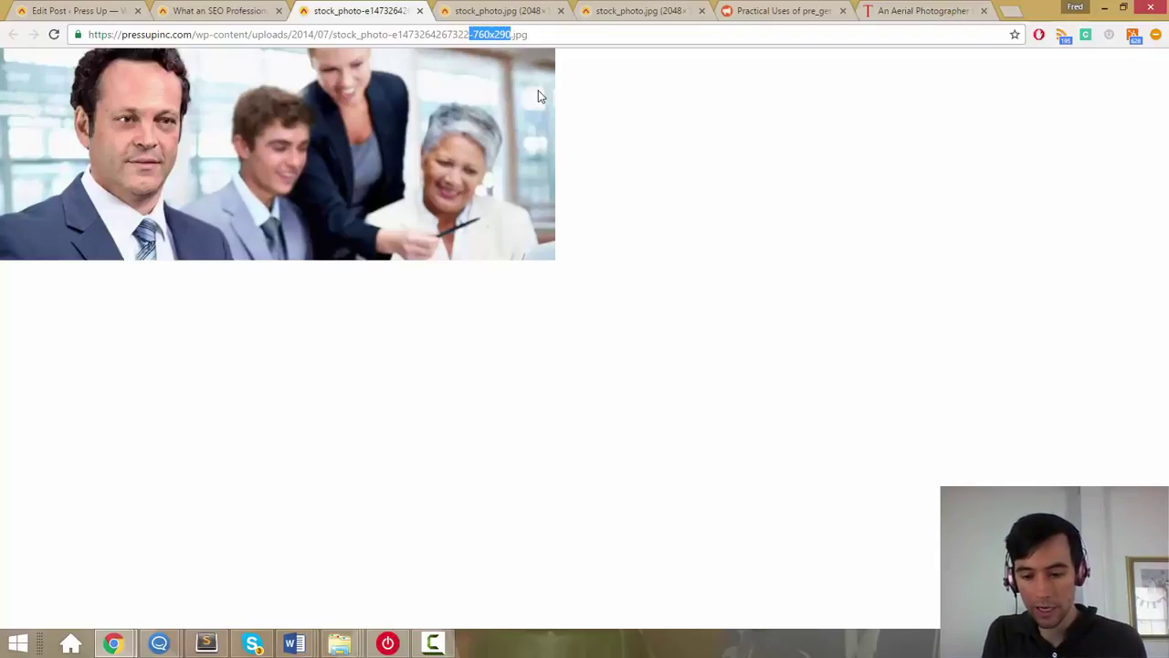
{"action": "key", "text": "BackSpace"}
{"action": "key", "text": "Return"}
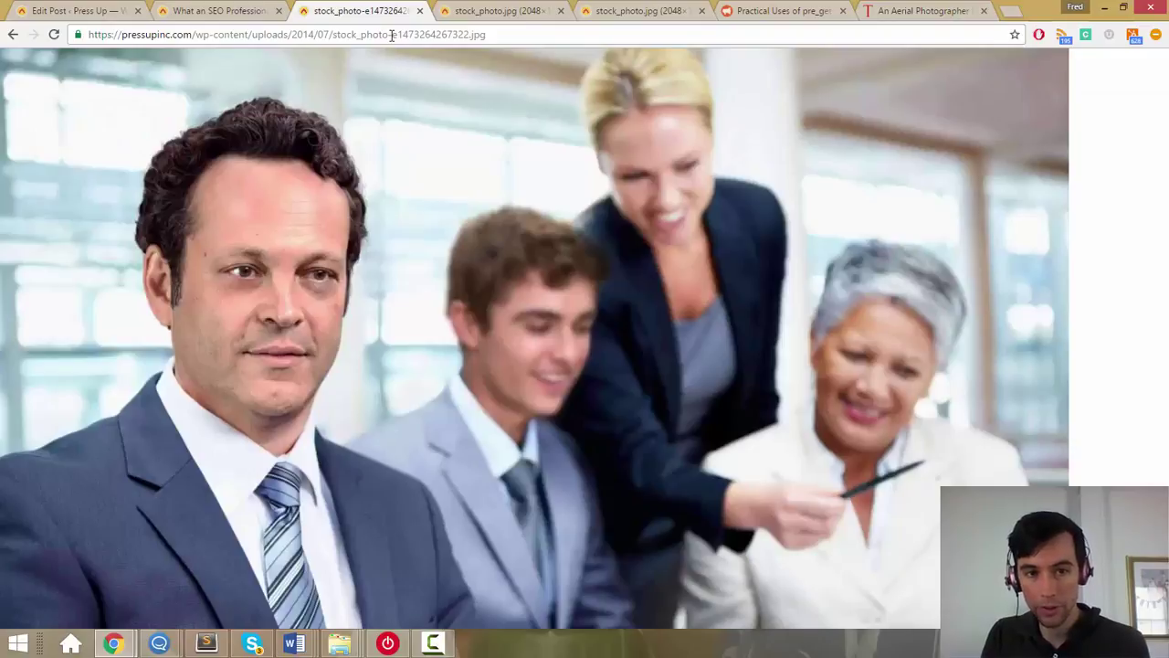
{"action": "left_click_drag", "start_coordinate": [391, 35], "coordinate": [470, 36]}
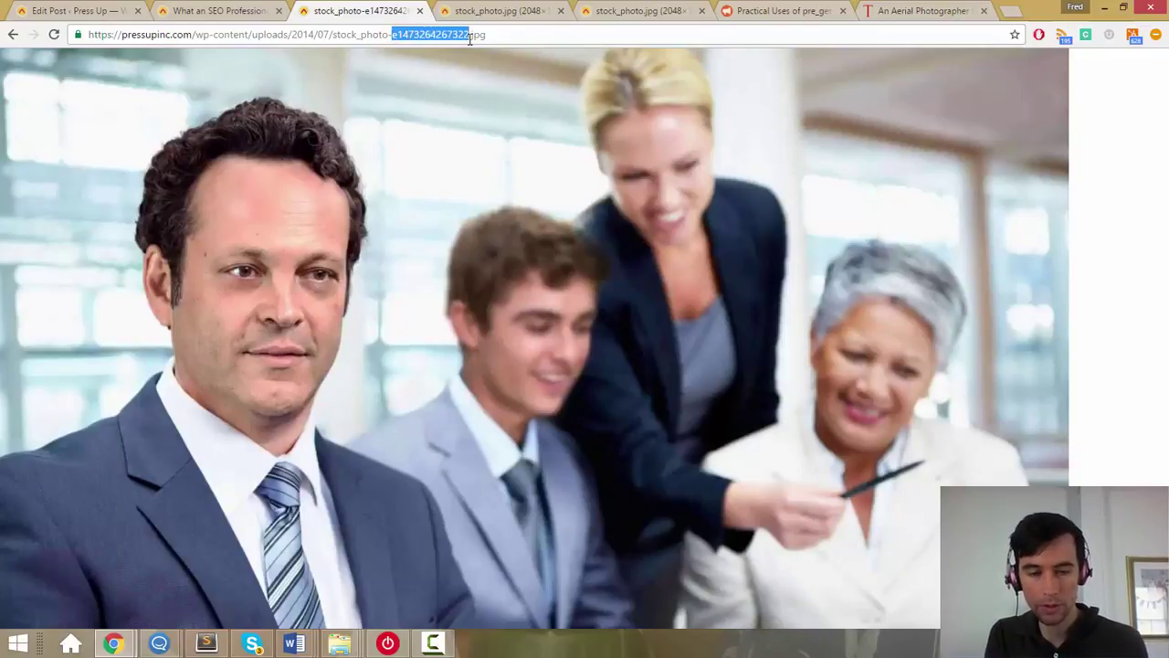
{"action": "key", "text": "BackSpace"}
{"action": "key", "text": "BackSpace"}
{"action": "key", "text": "Return"}
{"action": "left_click", "coordinate": [374, 226]}
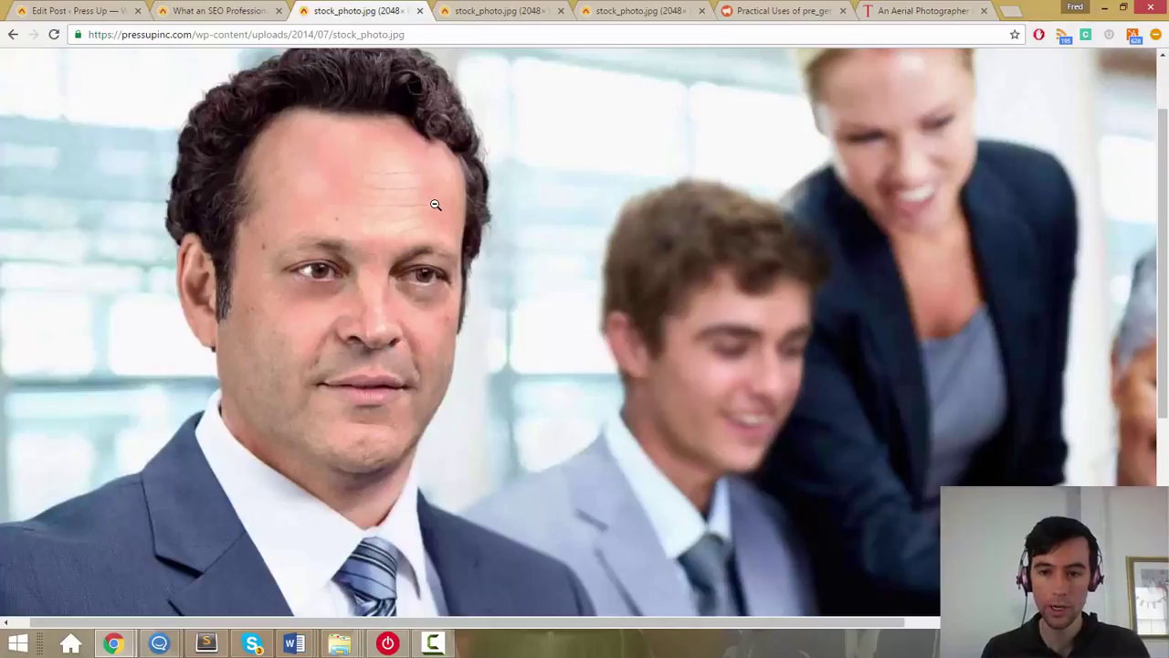
Step: Open the bookshelf featured image of the WPShout article "Practical Uses of pre_get_posts" in a new tab
{"action": "left_click", "coordinate": [806, 10]}
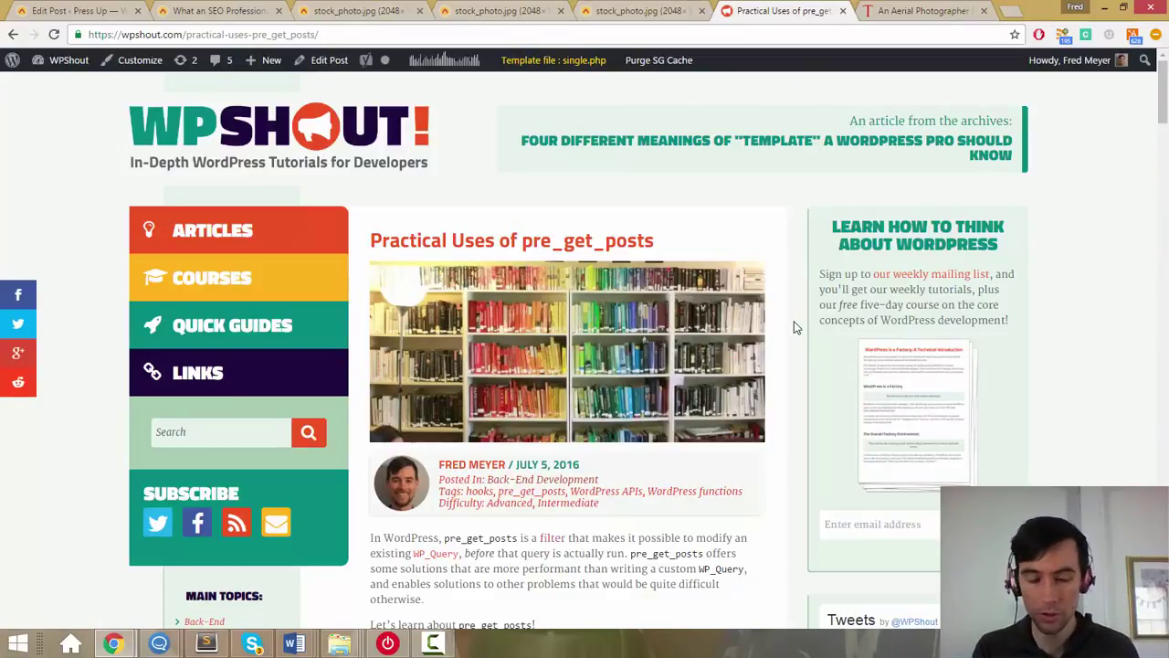
{"action": "left_click", "coordinate": [696, 328]}
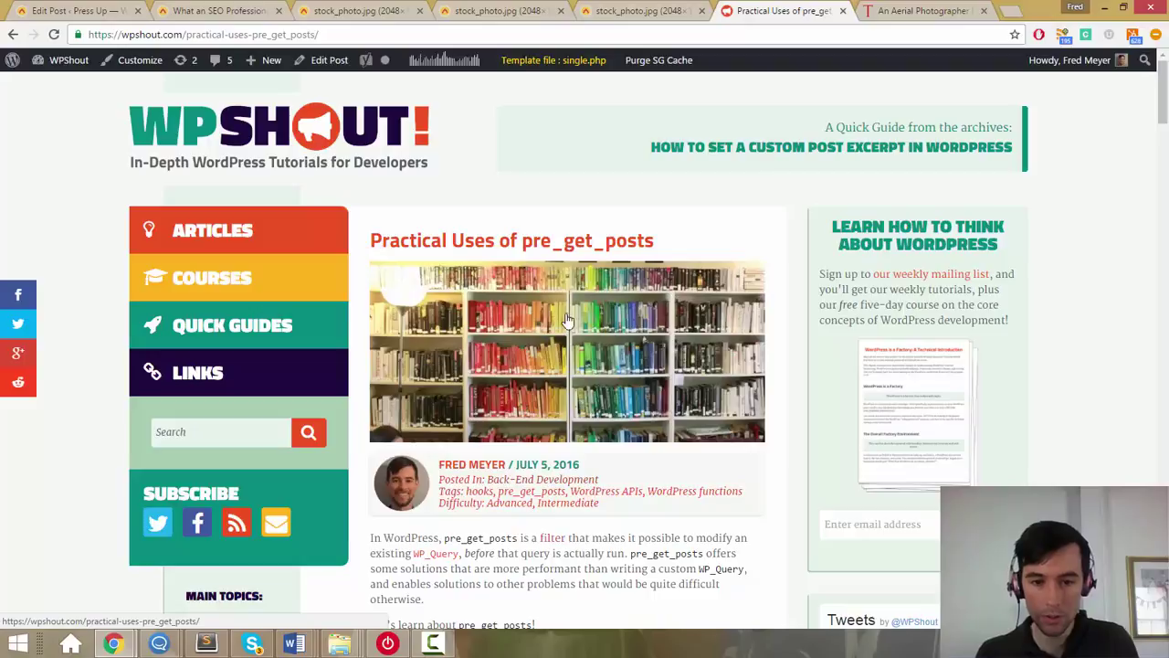
{"action": "right_click", "coordinate": [665, 327]}
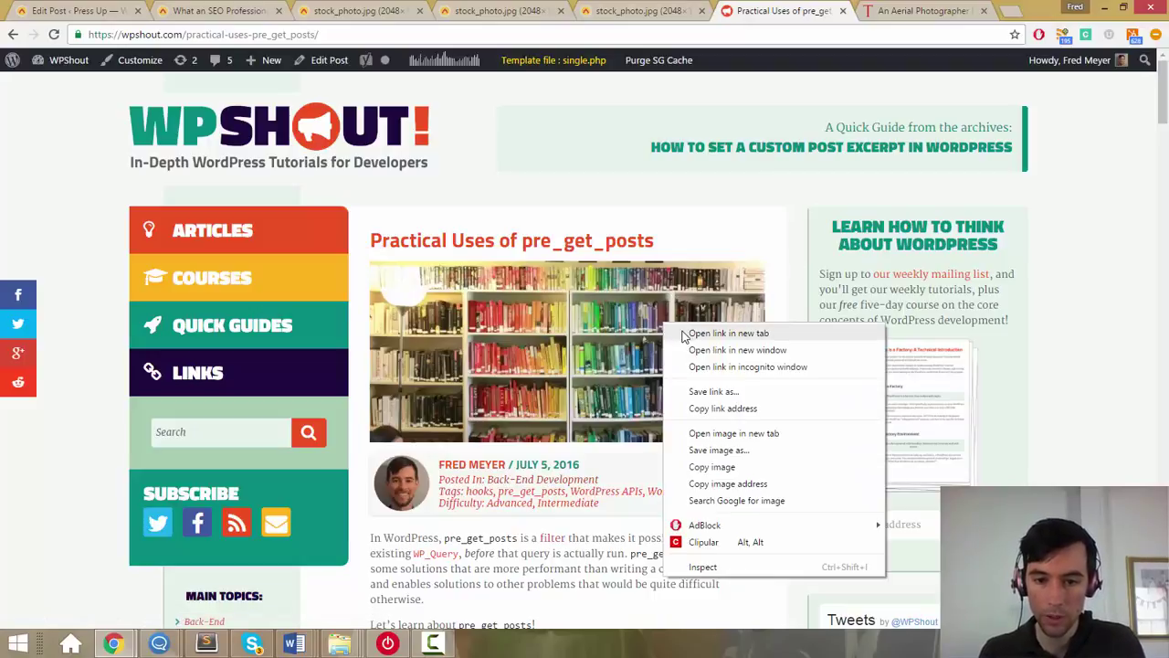
{"action": "left_click", "coordinate": [727, 433]}
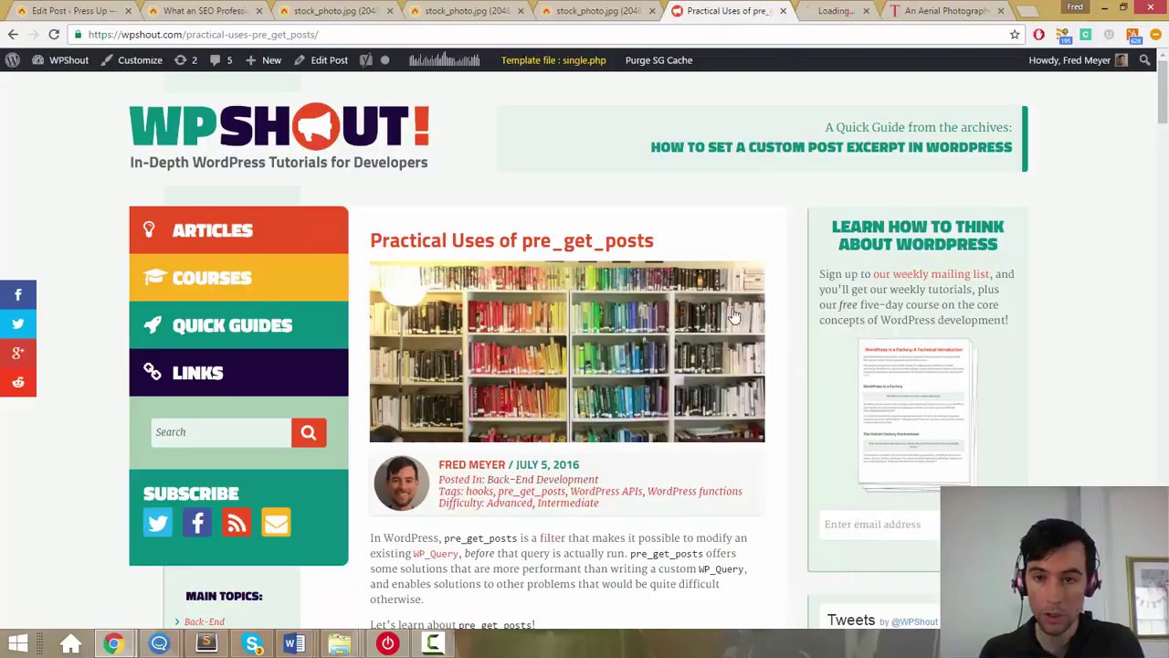
Step: Switch to the opened reading_rainbow.jpg image, delete ?resize=640%2C294&ssl=1 from its address and load the original version
{"action": "left_click", "coordinate": [823, 10]}
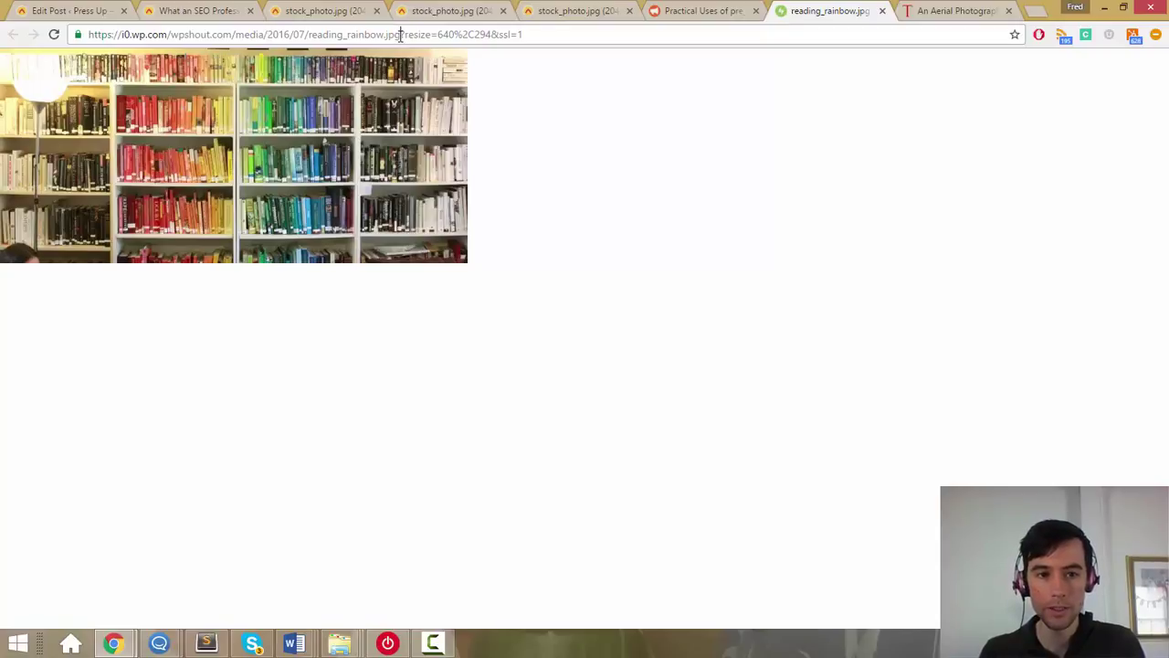
{"action": "left_click_drag", "start_coordinate": [398, 34], "coordinate": [309, 33]}
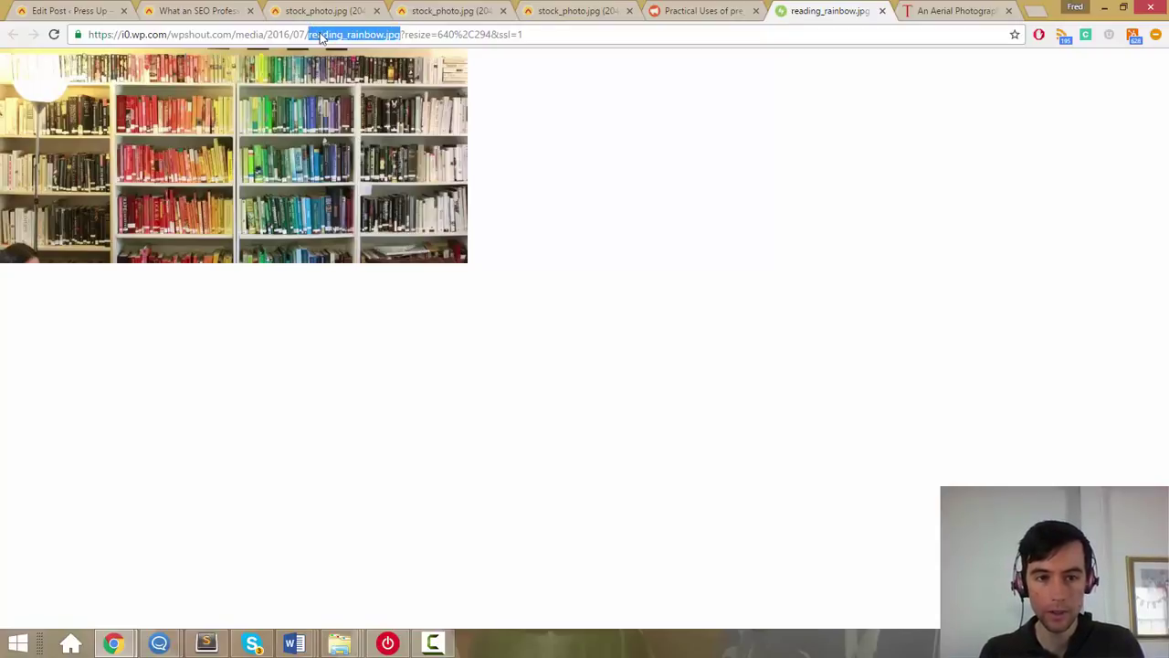
{"action": "key", "text": "Right"}
{"action": "key", "text": "shift+Right"}
{"action": "key", "text": "shift+Right"}
{"action": "key", "text": "shift+Right"}
{"action": "key", "text": "shift+Right"}
{"action": "key", "text": "shift+Right"}
{"action": "key", "text": "shift+Right"}
{"action": "key", "text": "shift+Right"}
{"action": "key", "text": "shift+Right"}
{"action": "key", "text": "shift+Right"}
{"action": "key", "text": "shift+Right"}
{"action": "key", "text": "shift+Right"}
{"action": "key", "text": "shift+Right"}
{"action": "key", "text": "shift+Right"}
{"action": "key", "text": "shift+Right"}
{"action": "key", "text": "shift+Right"}
{"action": "key", "text": "shift+Right"}
{"action": "key", "text": "shift+Right"}
{"action": "key", "text": "shift+Right"}
{"action": "key", "text": "shift+Right"}
{"action": "key", "text": "shift+Right"}
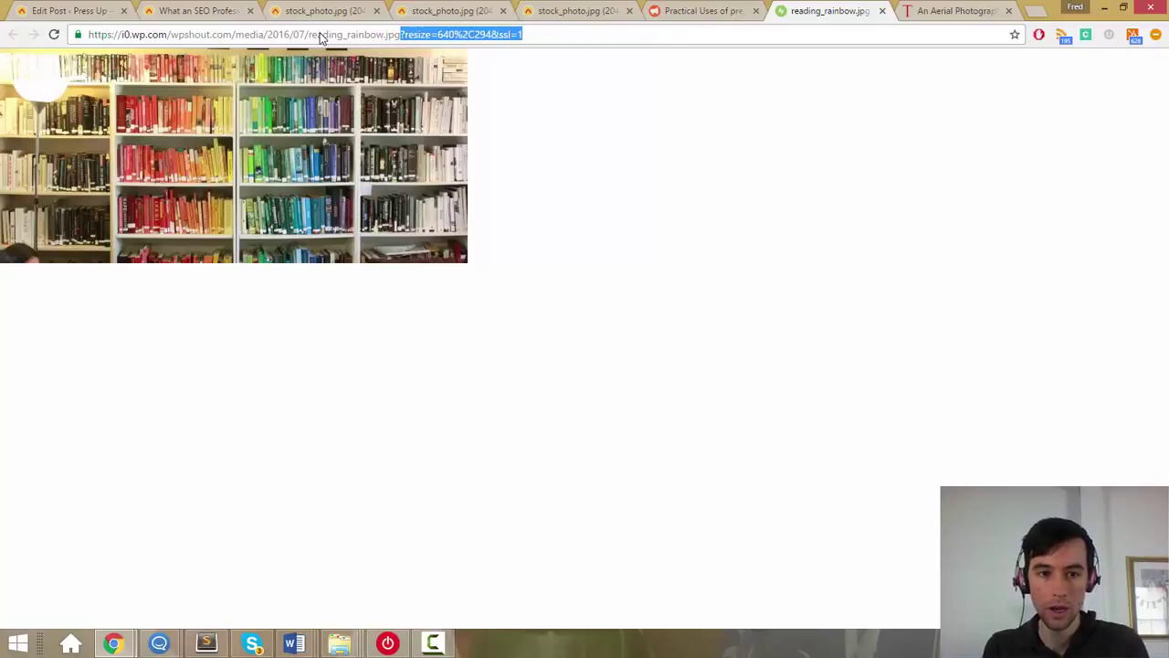
{"action": "key", "text": "Left"}
{"action": "key", "text": "Right"}
{"action": "key", "text": "Right"}
{"action": "key", "text": "Right"}
{"action": "key", "text": "Right"}
{"action": "key", "text": "Right"}
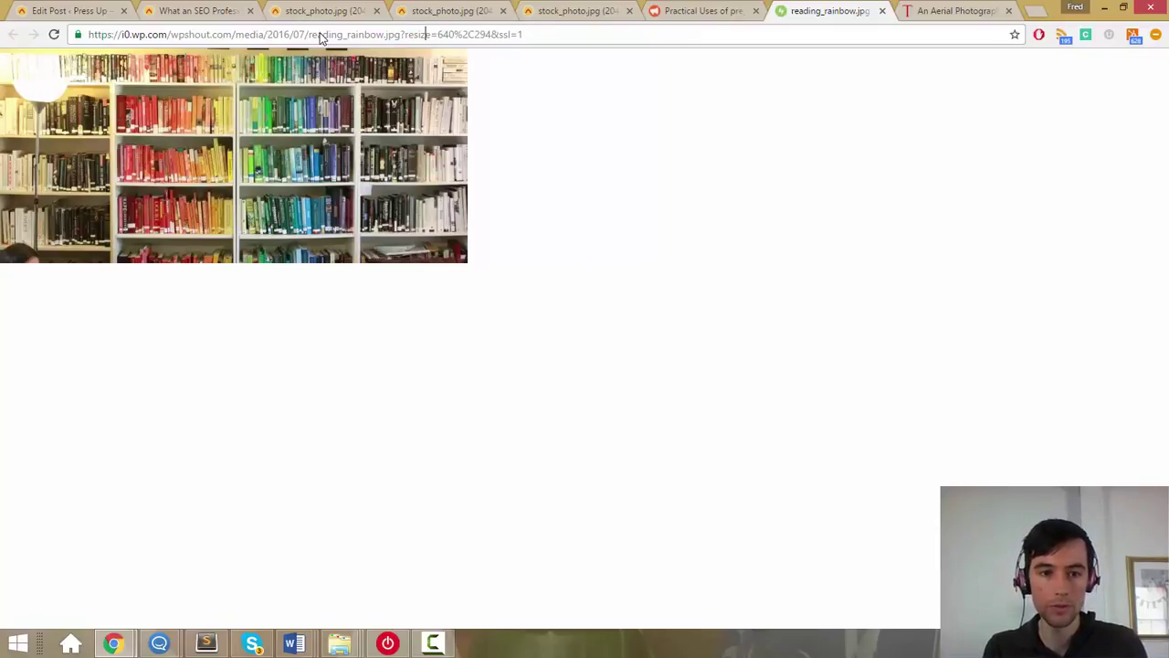
{"action": "key", "text": "Left"}
{"action": "key", "text": "Left"}
{"action": "key", "text": "Left"}
{"action": "key", "text": "Left"}
{"action": "key", "text": "Left"}
{"action": "key", "text": "shift+Right"}
{"action": "key", "text": "shift+Right"}
{"action": "key", "text": "shift+Right"}
{"action": "key", "text": "shift+Right"}
{"action": "key", "text": "shift+Right"}
{"action": "key", "text": "shift+Right"}
{"action": "key", "text": "shift+Right"}
{"action": "key", "text": "shift+Right"}
{"action": "key", "text": "shift+Right"}
{"action": "key", "text": "shift+Right"}
{"action": "key", "text": "shift+Right"}
{"action": "key", "text": "shift+Right"}
{"action": "key", "text": "shift+Right"}
{"action": "key", "text": "shift+Right"}
{"action": "key", "text": "shift+Right"}
{"action": "key", "text": "shift+Right"}
{"action": "key", "text": "shift+Right"}
{"action": "key", "text": "shift+Right"}
{"action": "key", "text": "shift+Right"}
{"action": "key", "text": "shift+Right"}
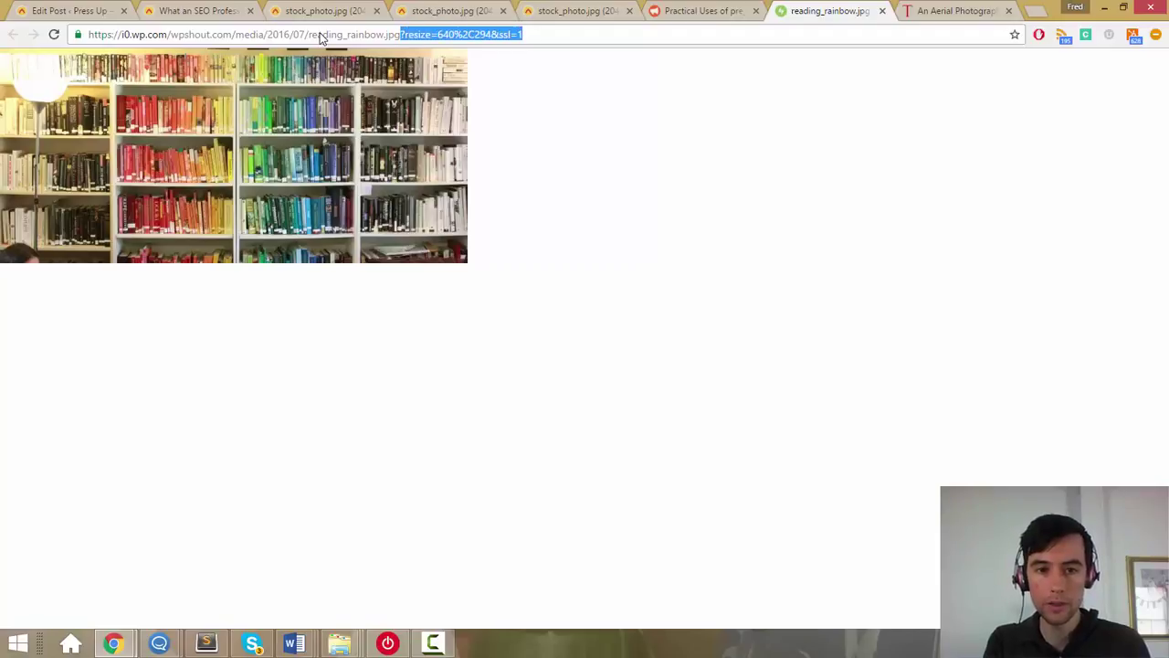
{"action": "key", "text": "BackSpace"}
{"action": "key", "text": "Return"}
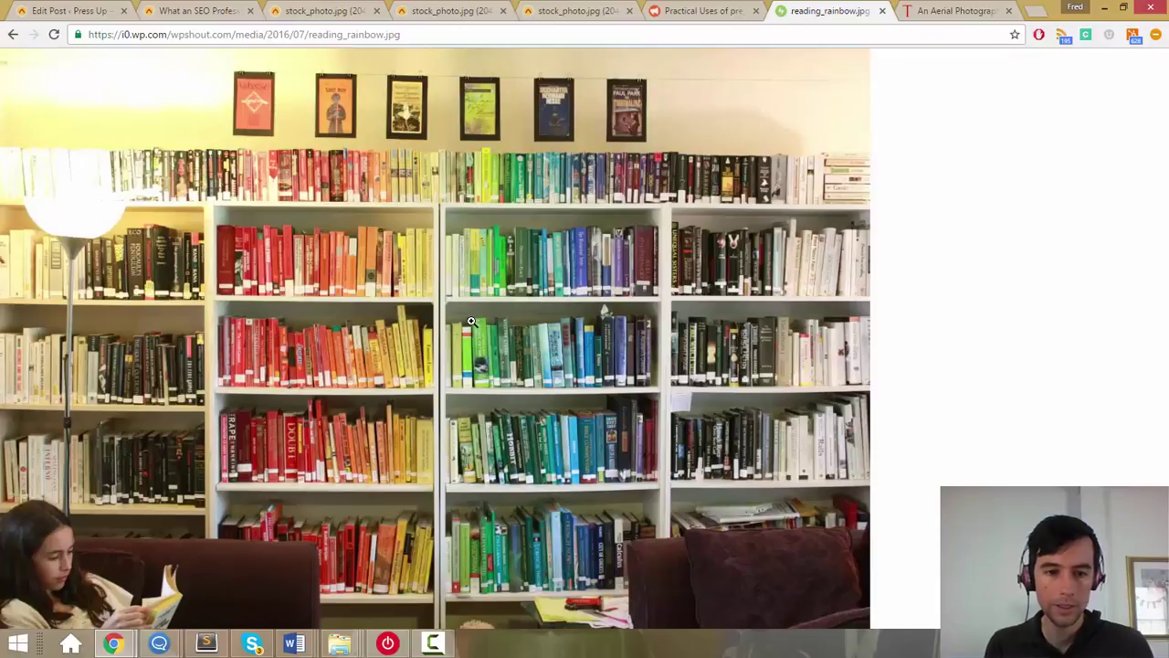
Step: Enlarge the original bookshelf image to full size, look over its details and fit it back to the window
{"action": "left_click", "coordinate": [469, 323]}
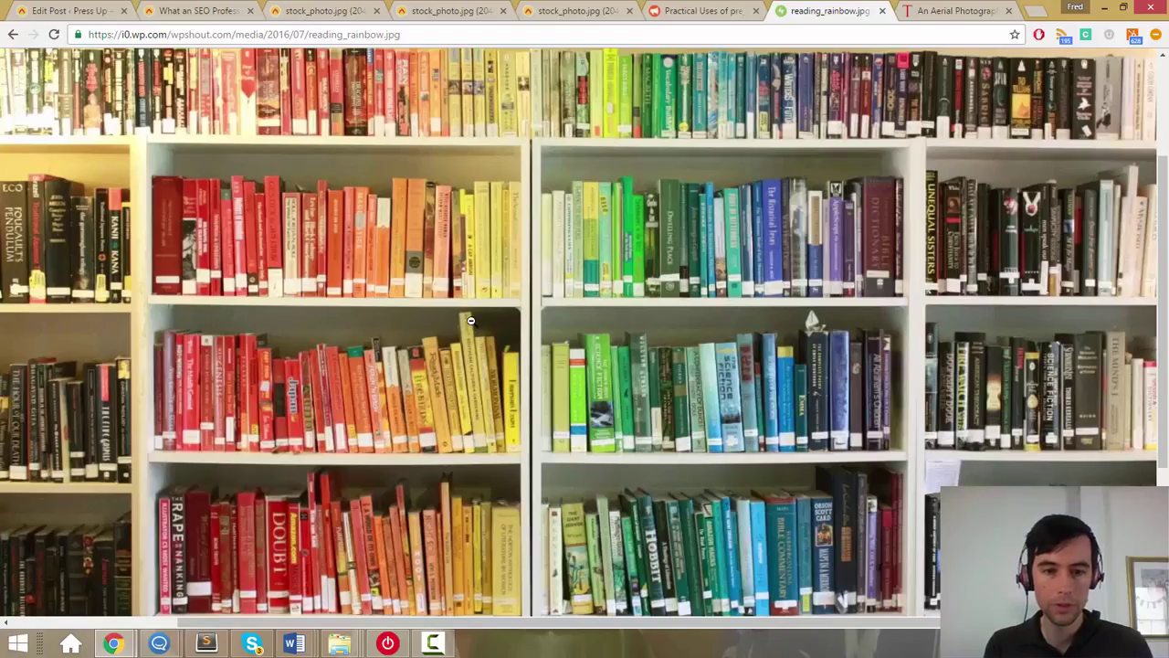
{"action": "scroll", "coordinate": [471, 321], "scroll_direction": "up", "scroll_amount": 4}
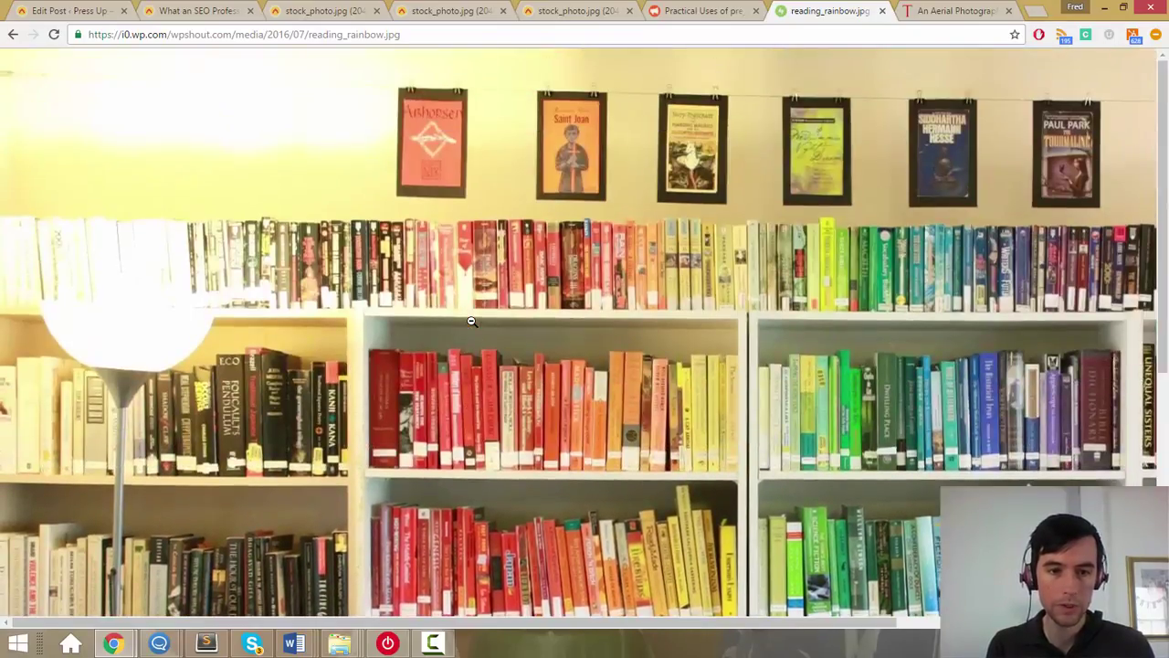
{"action": "scroll", "coordinate": [471, 320], "scroll_direction": "right", "scroll_amount": 4}
{"action": "left_click", "coordinate": [472, 321]}
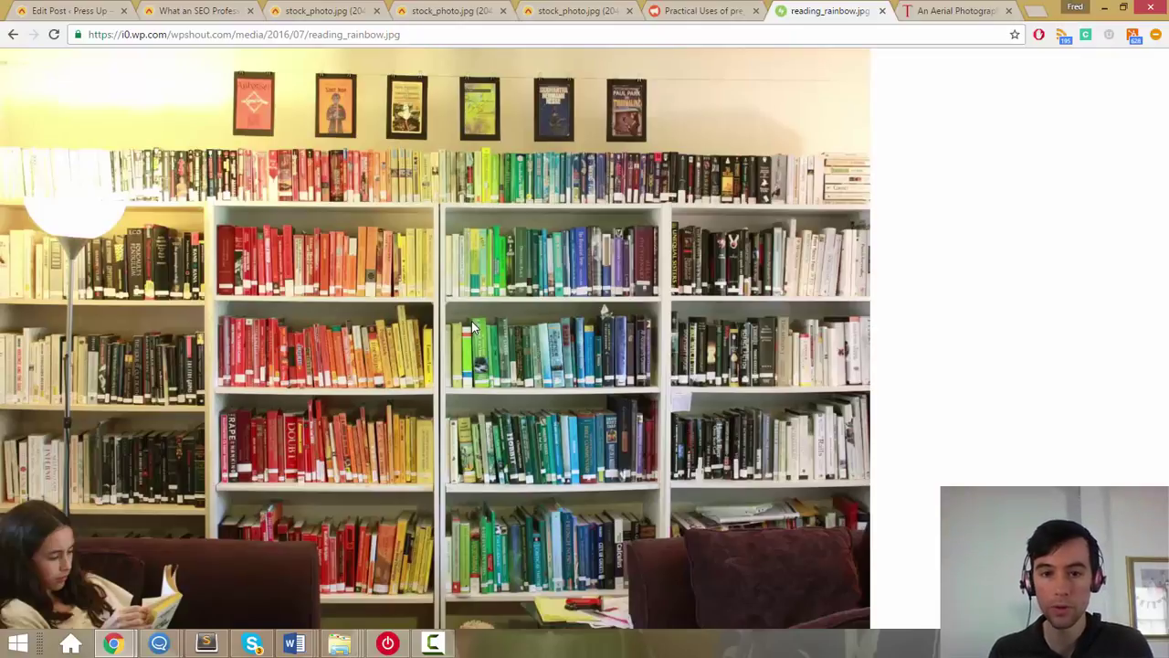
Step: Switch to the TIME article "An Aerial Photographer Finds Art on Earth" and examine its slideshow, viewing the second photo and returning to the first
{"action": "left_click", "coordinate": [913, 11]}
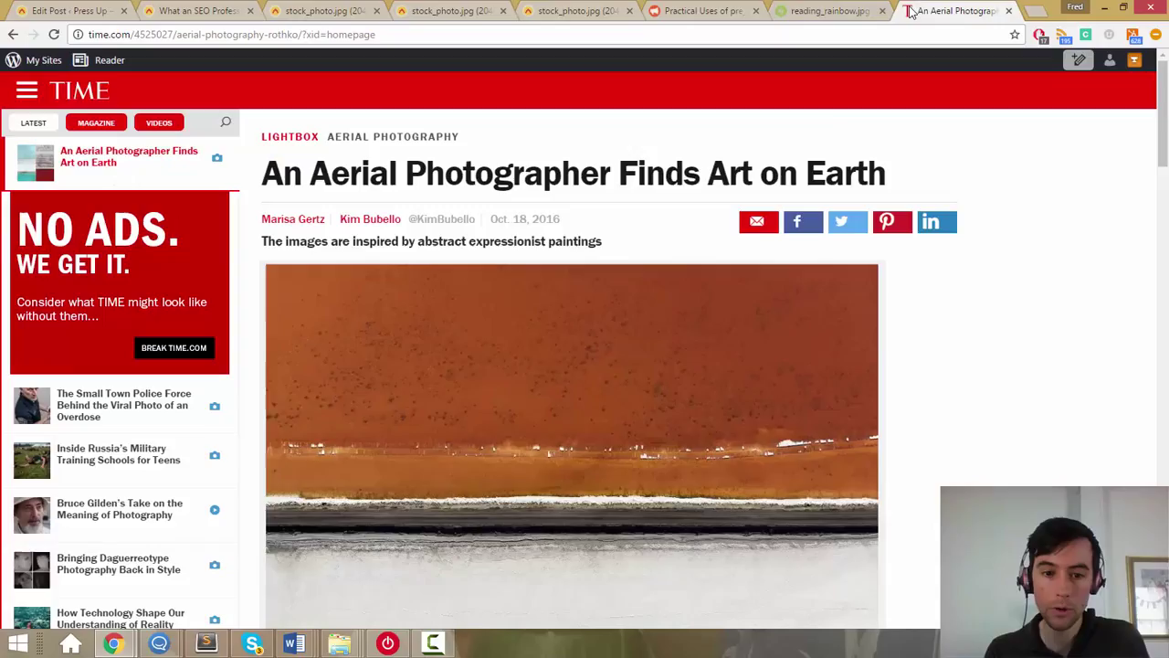
{"action": "scroll", "coordinate": [1005, 373], "scroll_direction": "down", "scroll_amount": 3}
{"action": "scroll", "coordinate": [1005, 373], "scroll_direction": "up", "scroll_amount": 3}
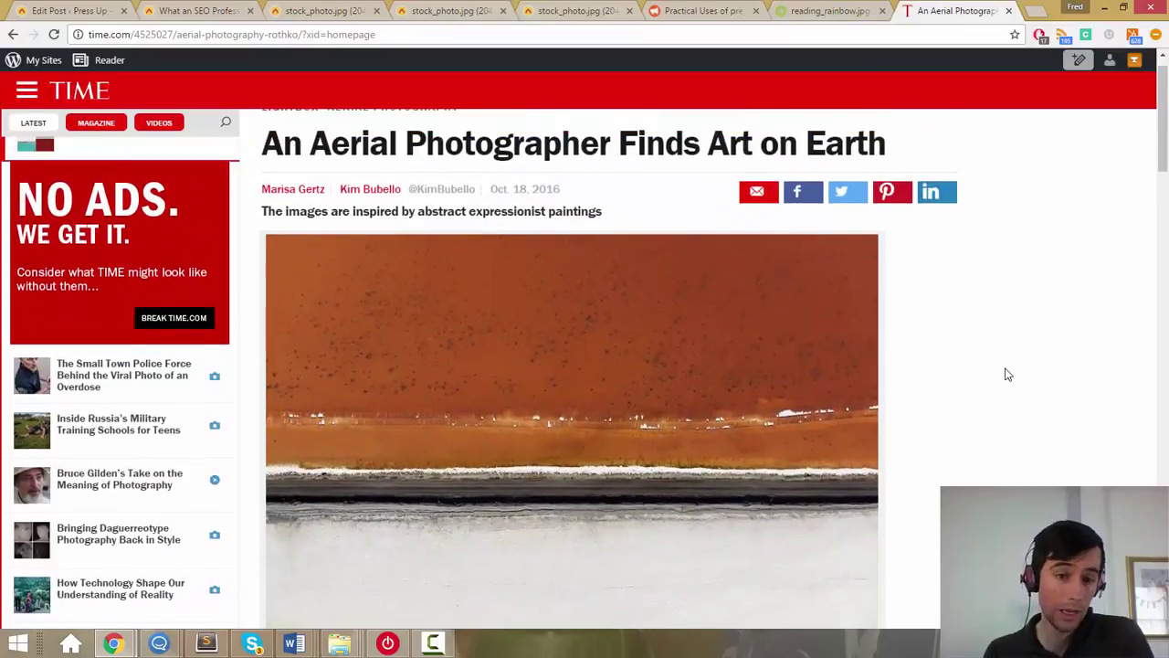
{"action": "scroll", "coordinate": [1009, 375], "scroll_direction": "down", "scroll_amount": 1}
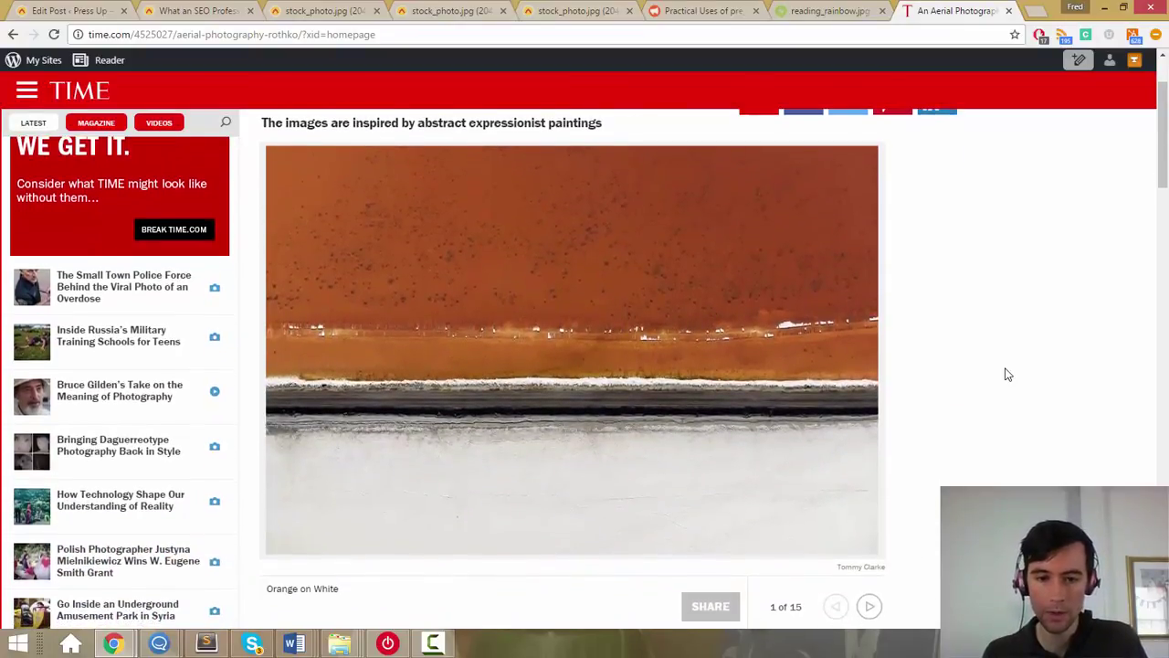
{"action": "scroll", "coordinate": [1009, 375], "scroll_direction": "up", "scroll_amount": 1}
{"action": "scroll", "coordinate": [1009, 374], "scroll_direction": "up", "scroll_amount": 1}
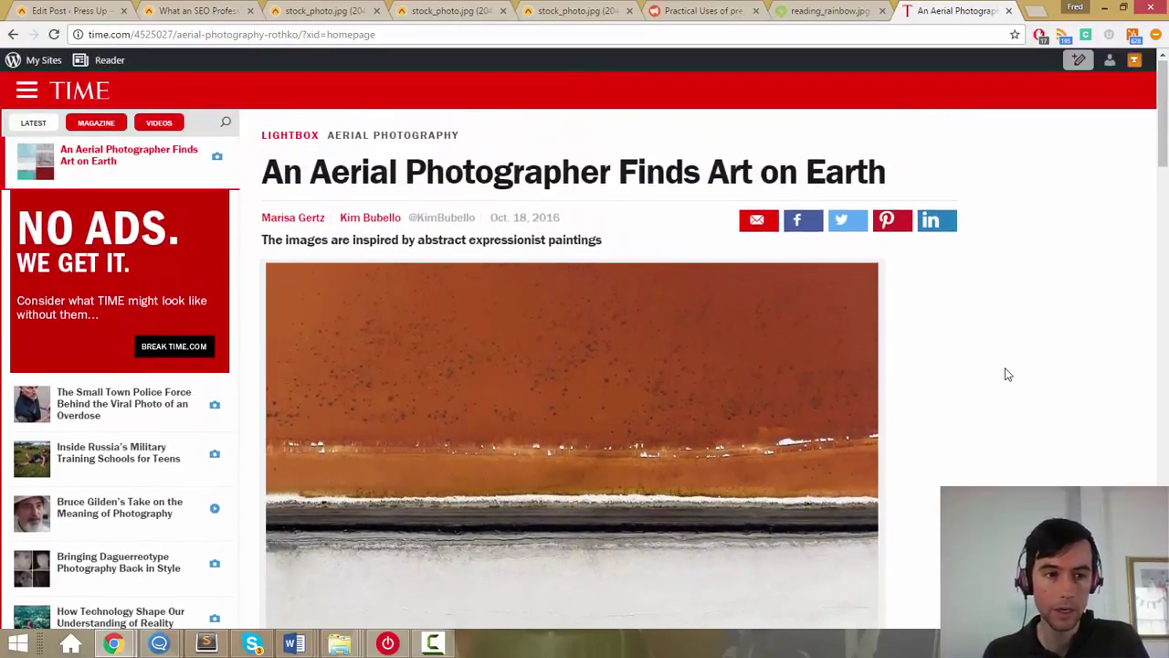
{"action": "scroll", "coordinate": [1008, 375], "scroll_direction": "down", "scroll_amount": 1}
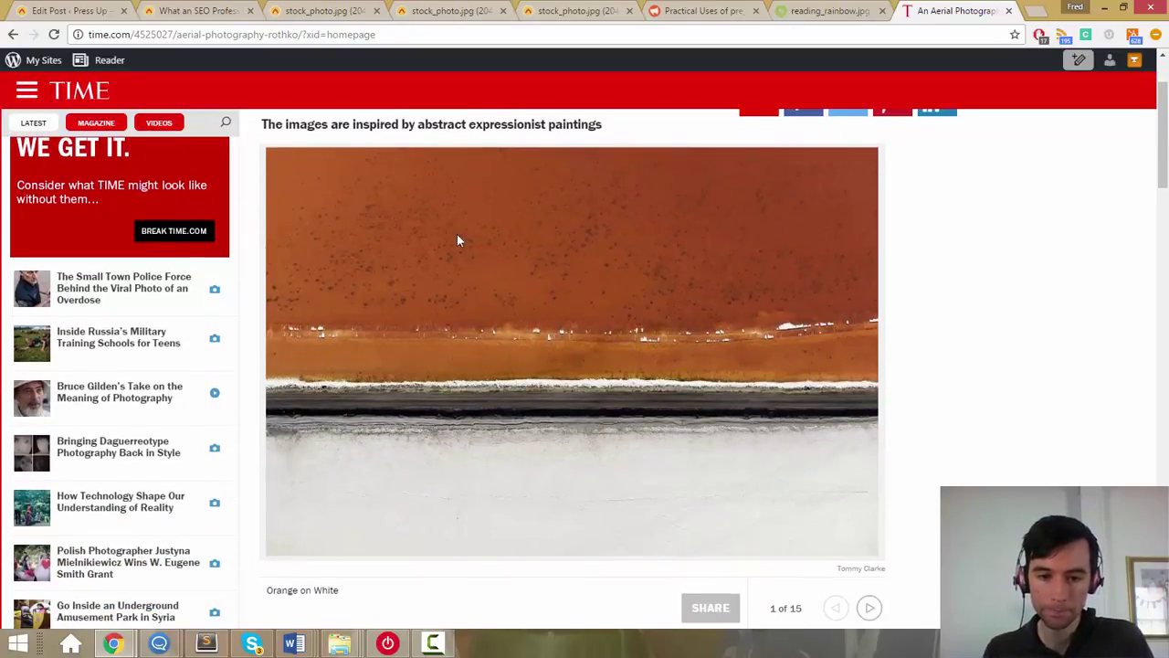
{"action": "scroll", "coordinate": [1047, 402], "scroll_direction": "down", "scroll_amount": 1}
{"action": "scroll", "coordinate": [1042, 402], "scroll_direction": "down", "scroll_amount": 1}
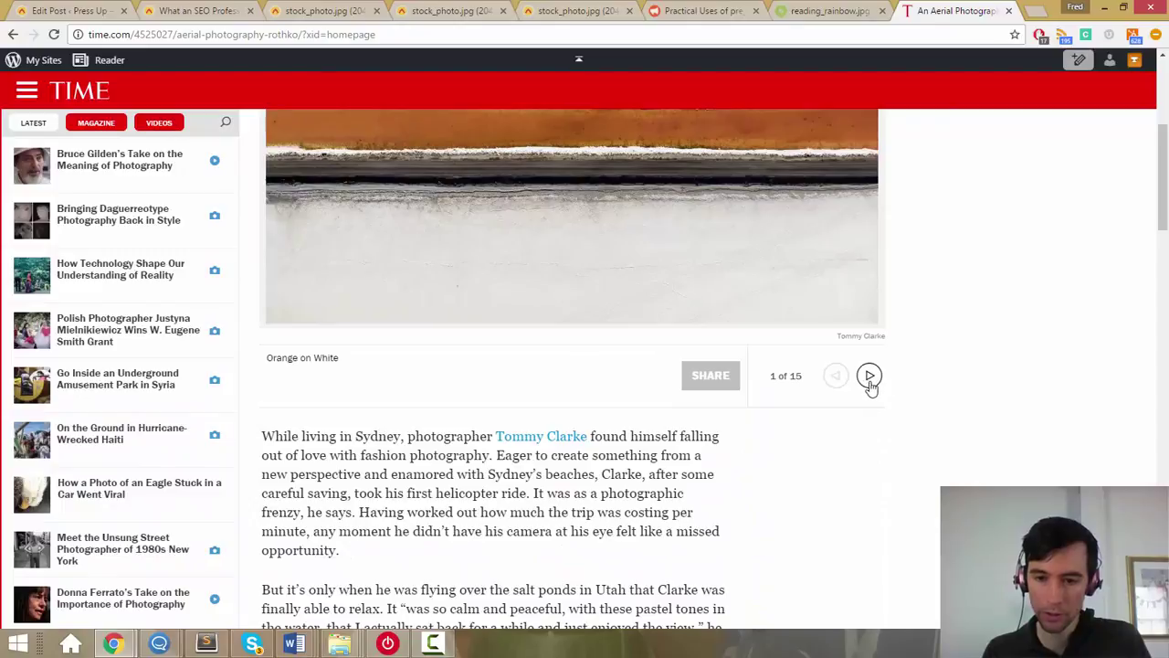
{"action": "left_click", "coordinate": [868, 375]}
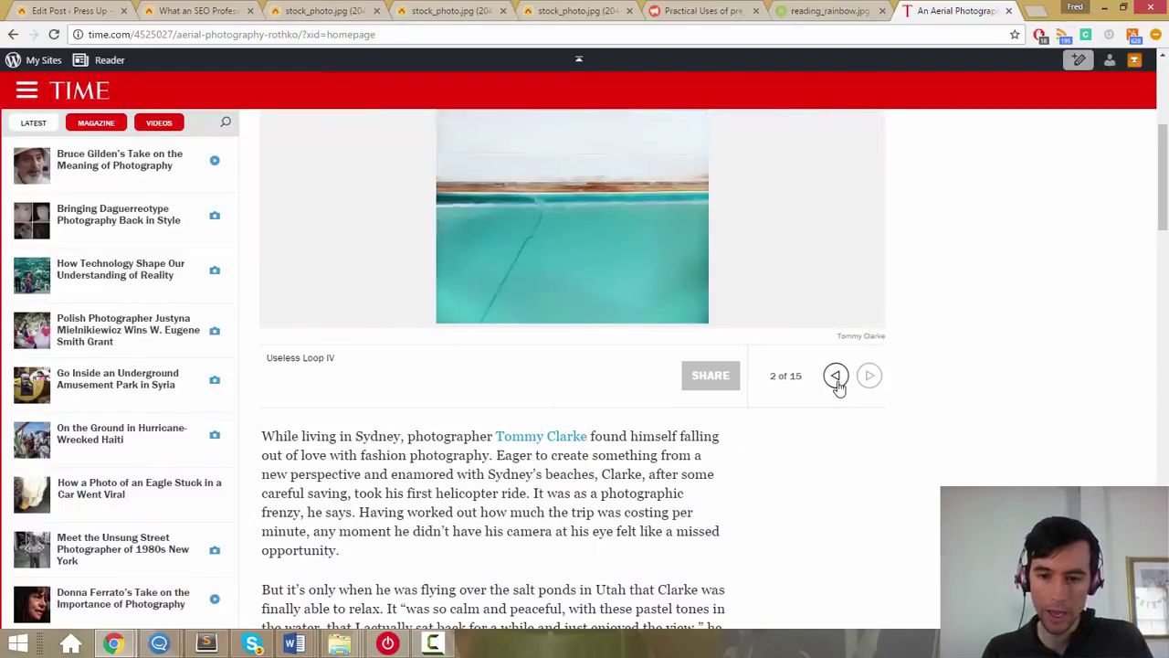
{"action": "left_click", "coordinate": [836, 376]}
Step: Open the TIME article's first slideshow photo, "Orange on White", in a new tab and switch to it
{"action": "scroll", "coordinate": [822, 389], "scroll_direction": "up", "scroll_amount": 4}
{"action": "right_click", "coordinate": [719, 403]}
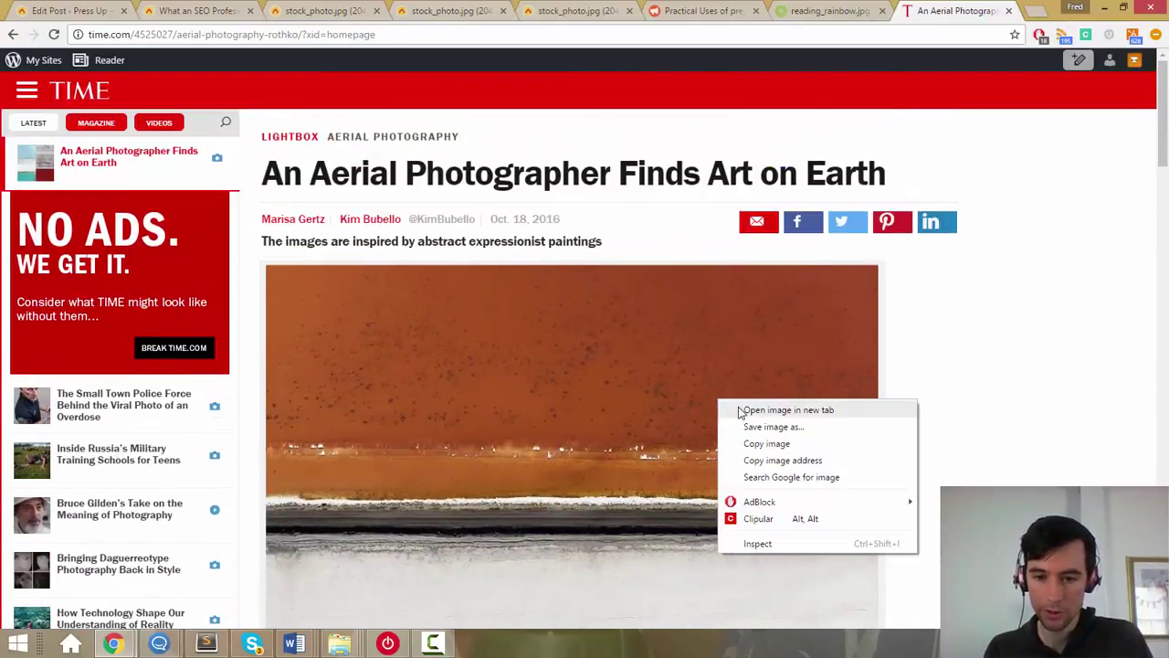
{"action": "left_click", "coordinate": [744, 411]}
{"action": "left_click", "coordinate": [925, 7]}
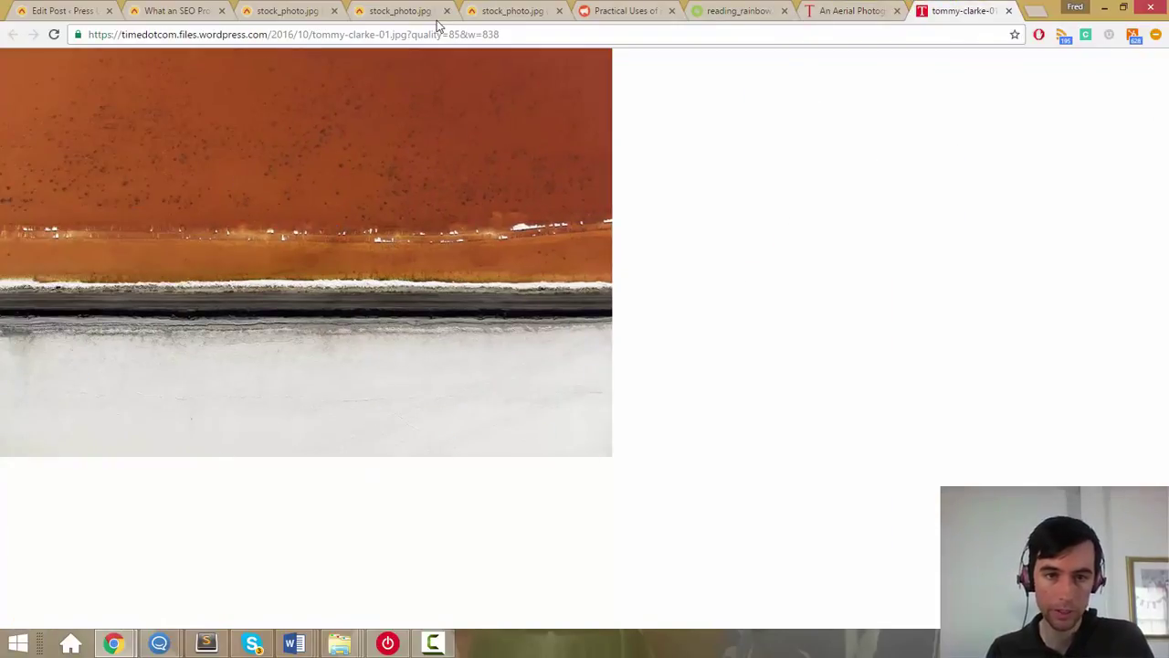
Step: Delete ?quality=85&w=838 from the aerial photo's address and load the original image
{"action": "left_click_drag", "start_coordinate": [409, 35], "coordinate": [519, 40]}
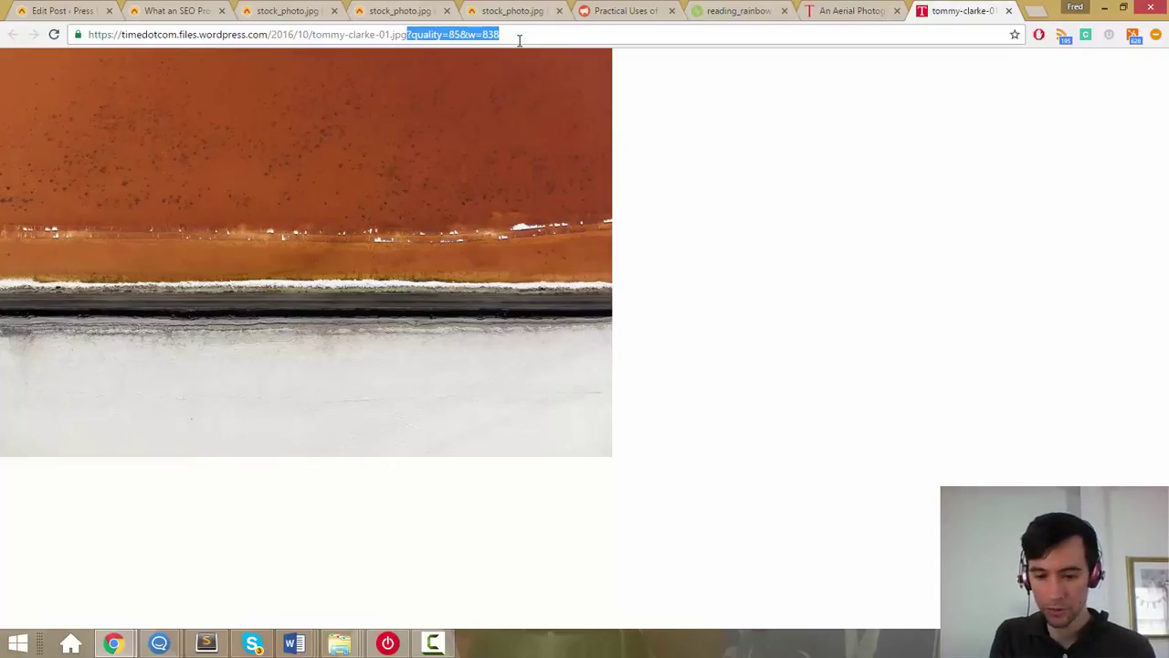
{"action": "key", "text": "BackSpace"}
{"action": "key", "text": "Return"}
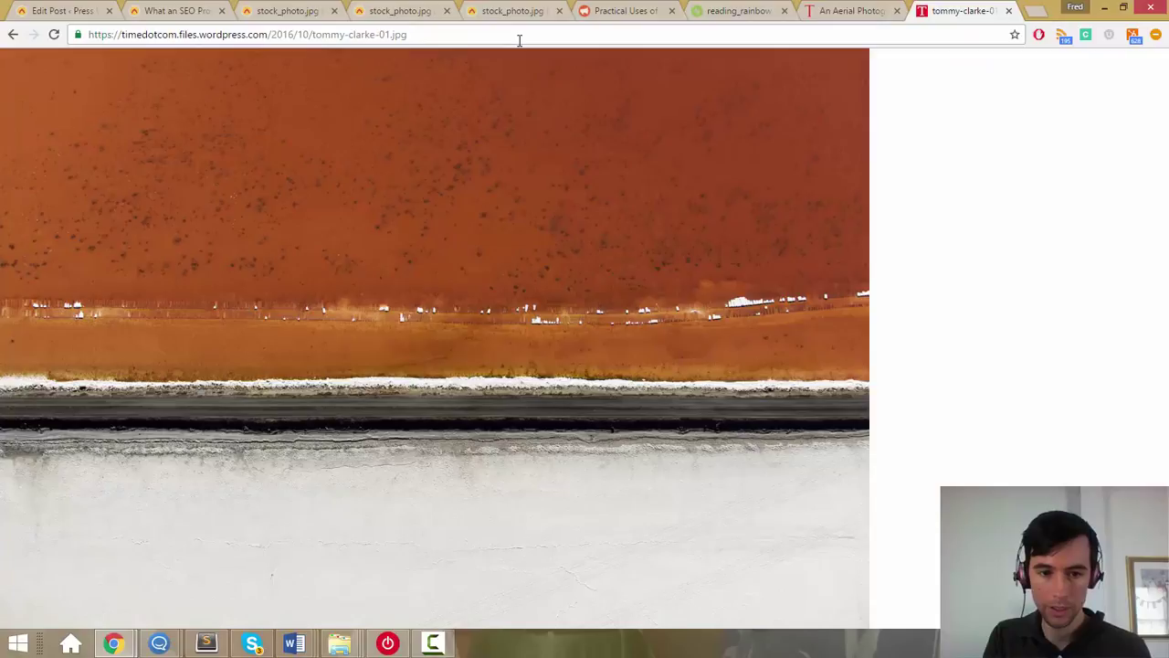
Step: Enlarge the original aerial photo to full size and look over its lower and upper parts
{"action": "left_click", "coordinate": [452, 369]}
{"action": "scroll", "coordinate": [448, 329], "scroll_direction": "down", "scroll_amount": 1}
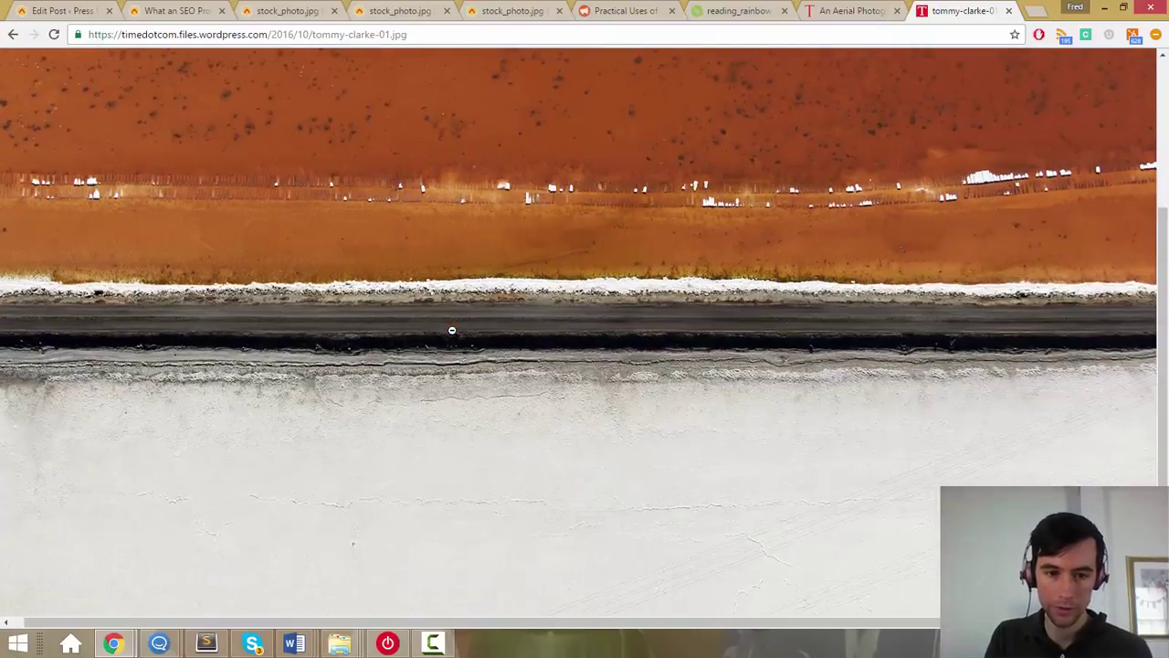
{"action": "scroll", "coordinate": [452, 330], "scroll_direction": "up", "scroll_amount": 3}
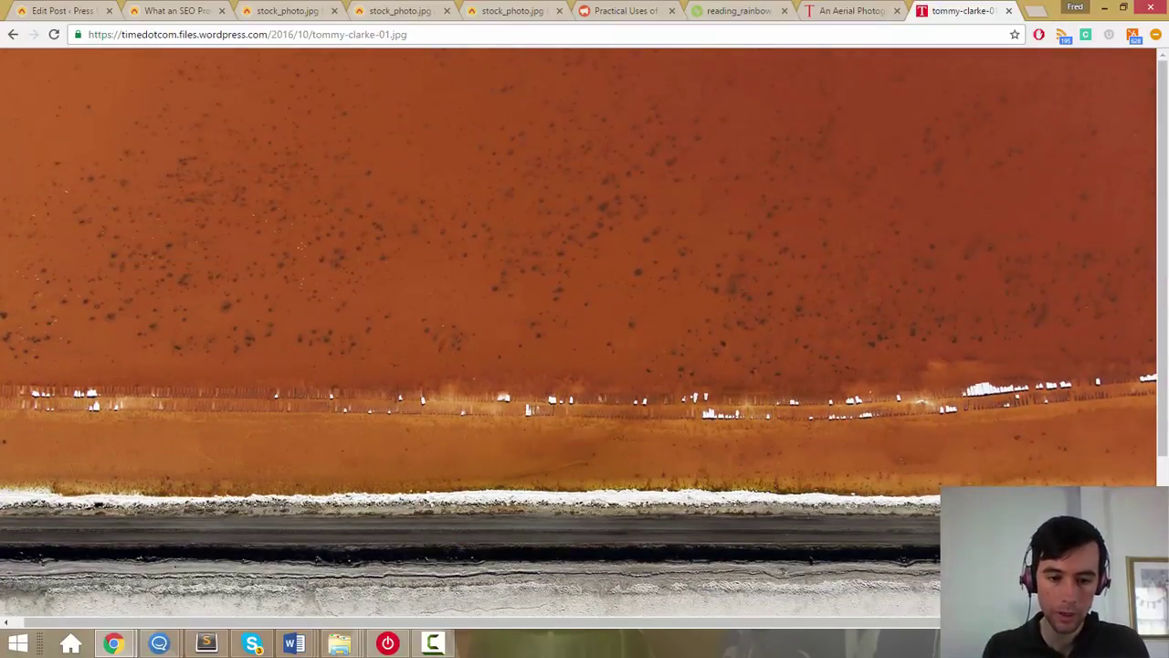
{"action": "left_click", "coordinate": [448, 643]}
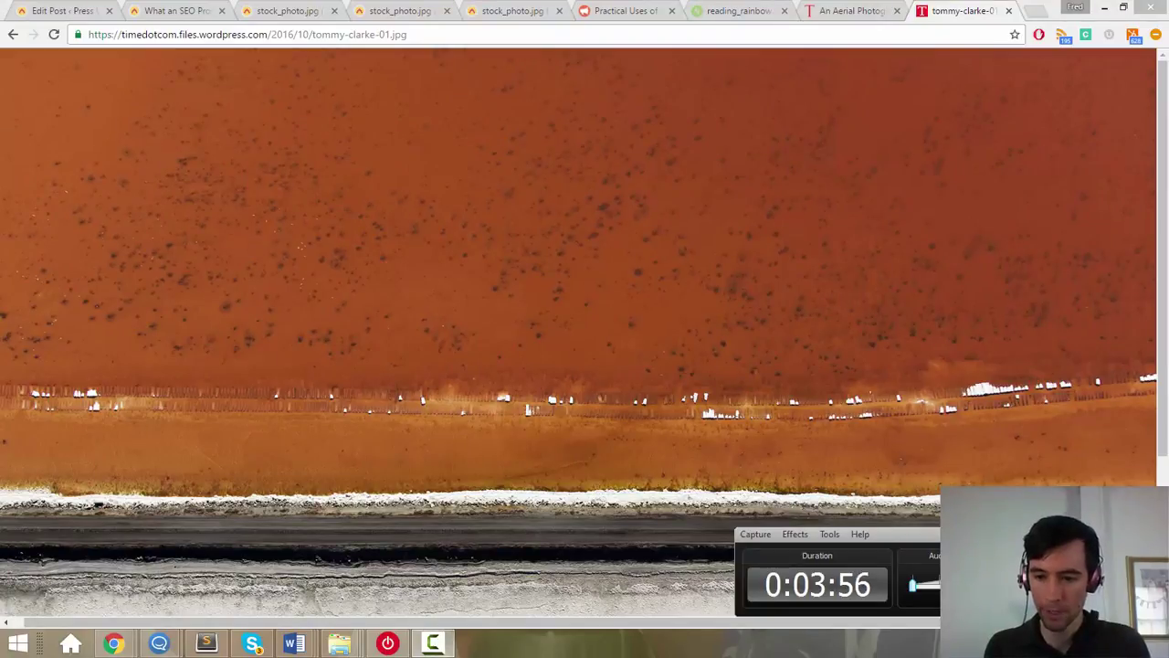